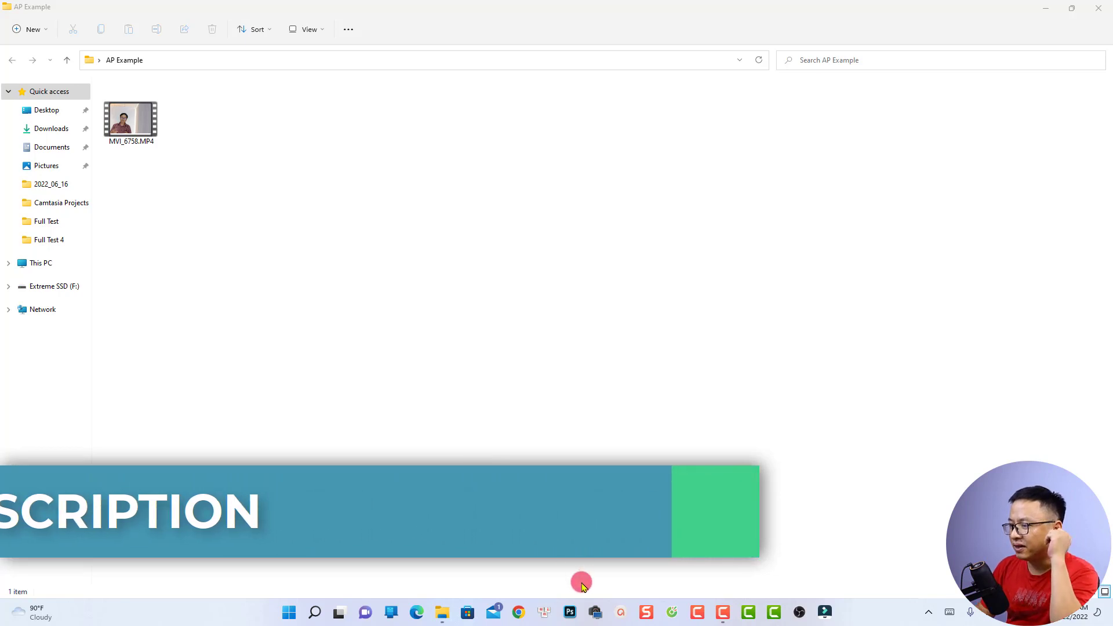
Launch ActivePresenter, create a Blank Project, and delete its title and subtitle placeholders.
click(620, 612)
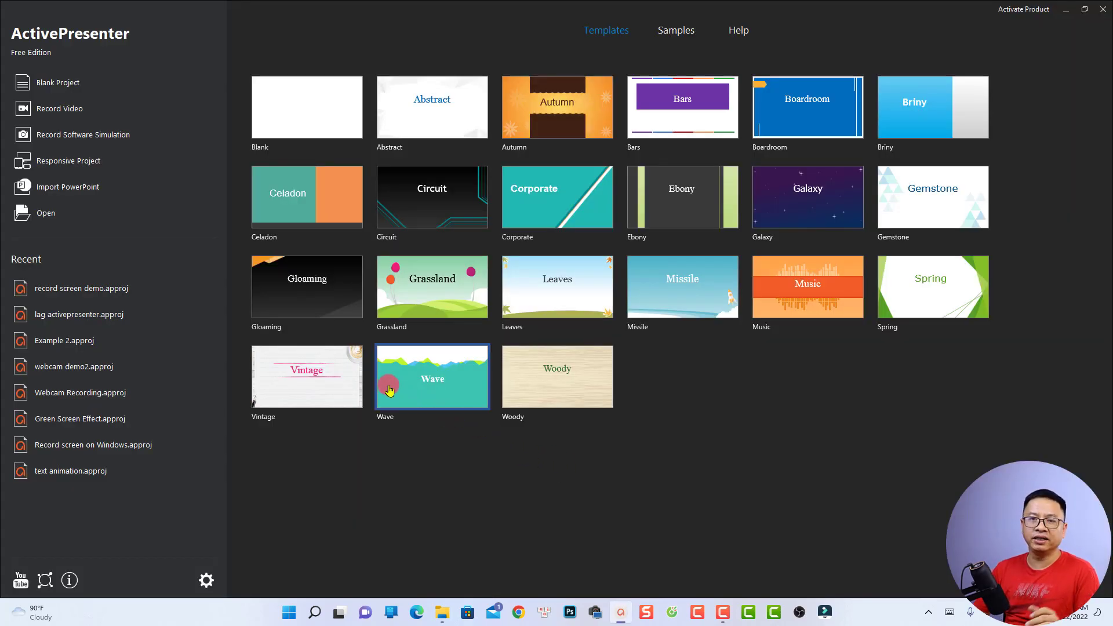
click(35, 84)
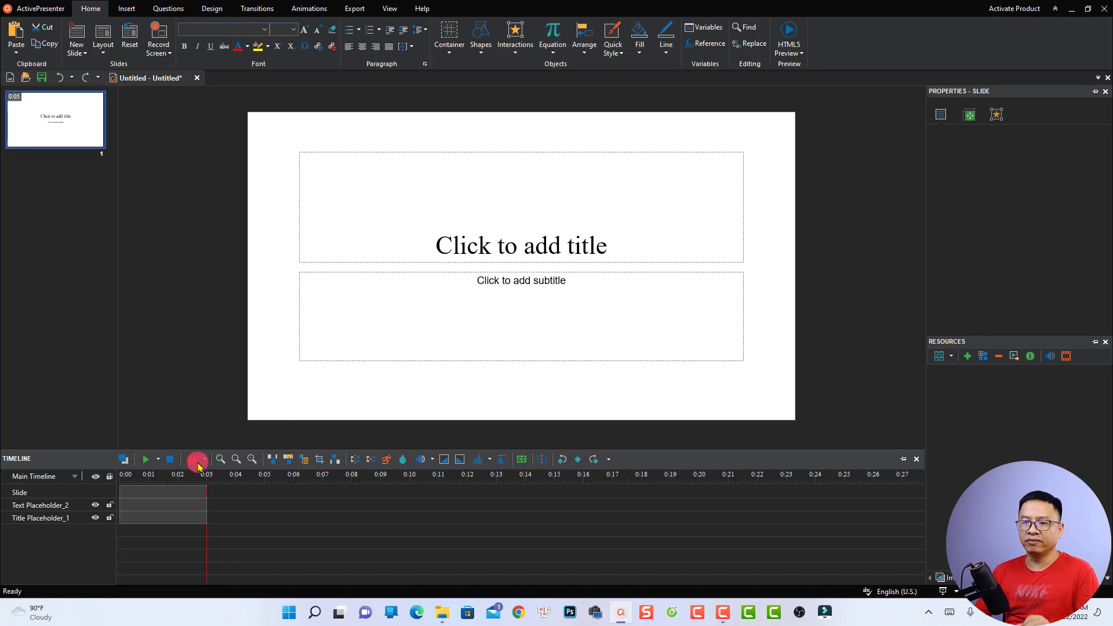
click(180, 508)
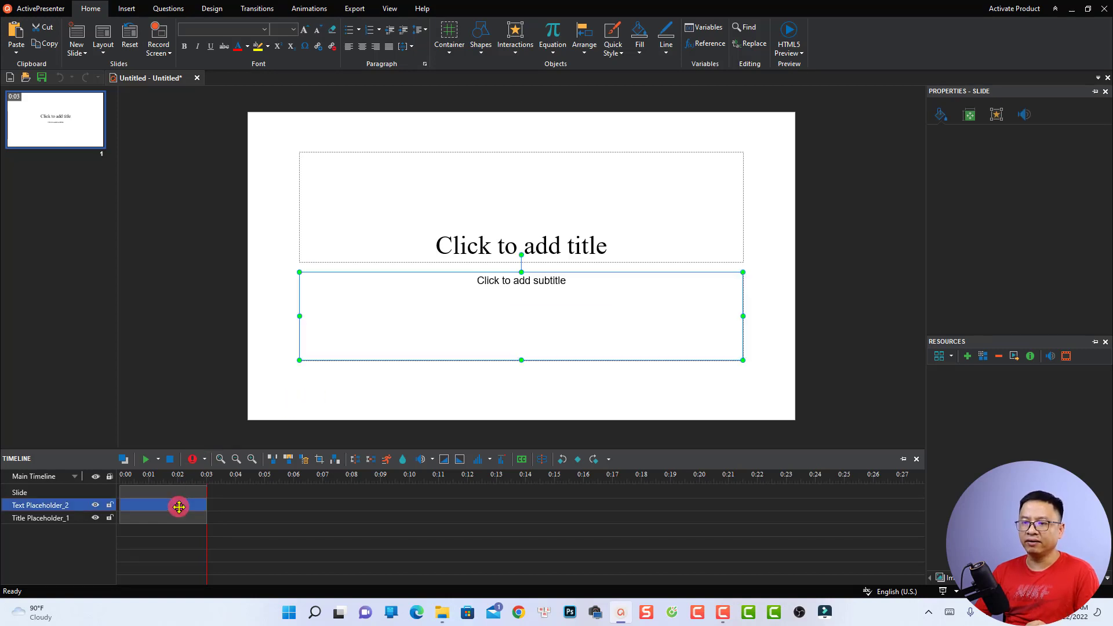
ctrl+click(150, 517)
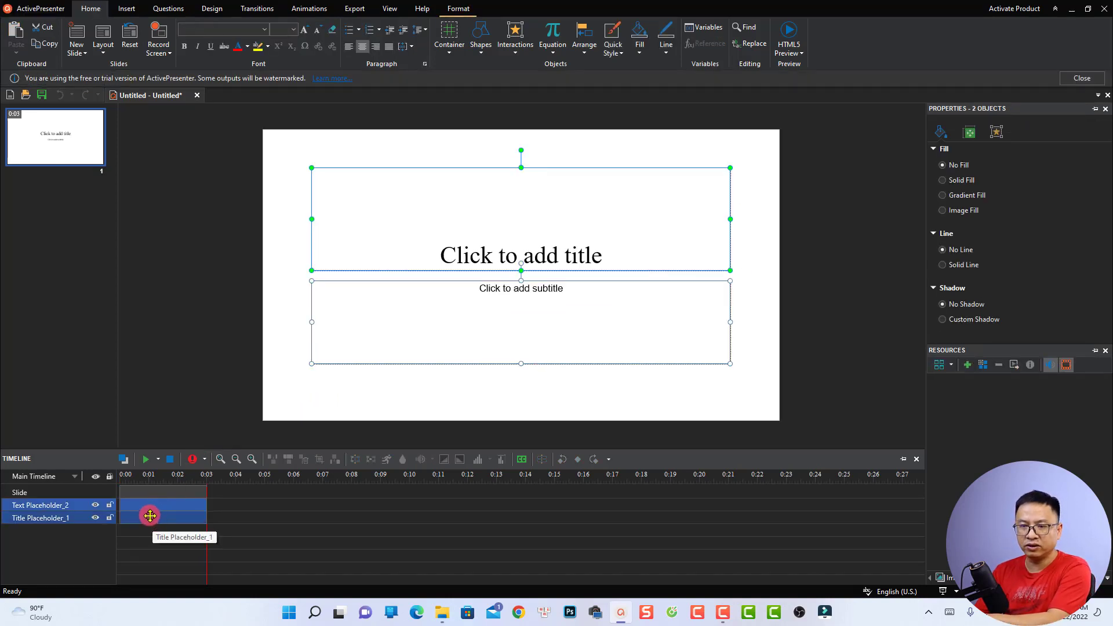
key(Delete)
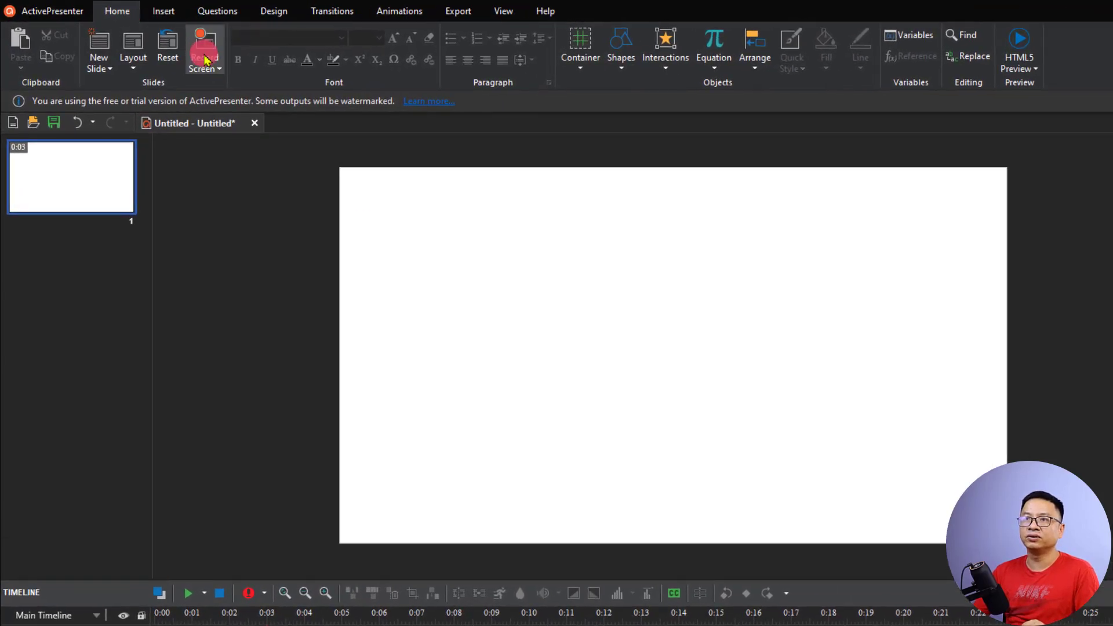
Insert the 56-second MVI_6758.MP4 video from Desktop > AP Example onto the slide.
click(158, 13)
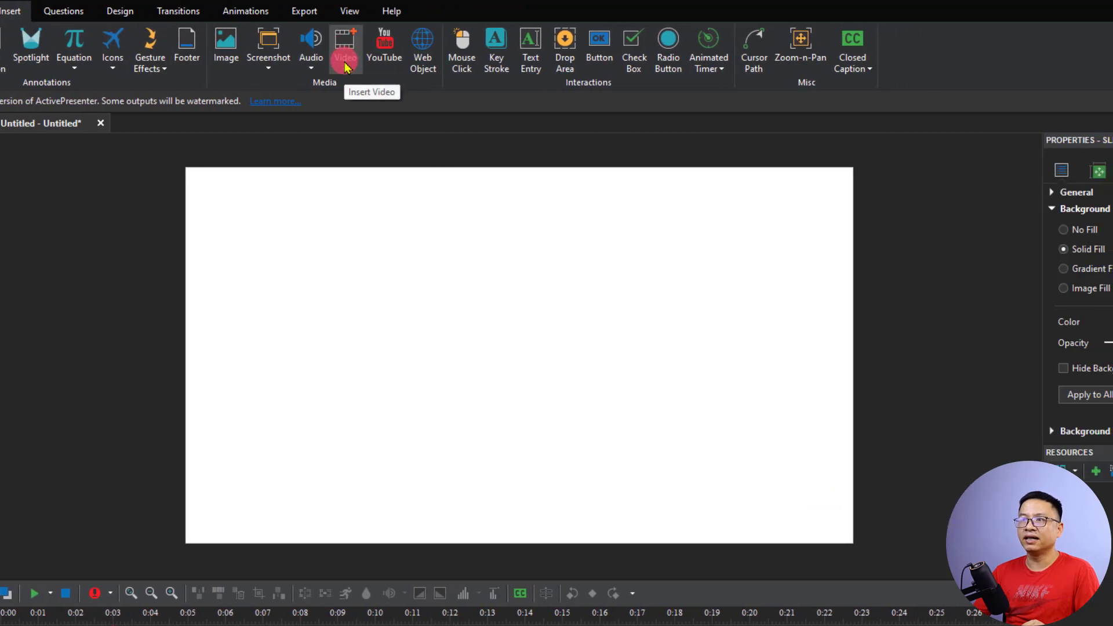
click(345, 64)
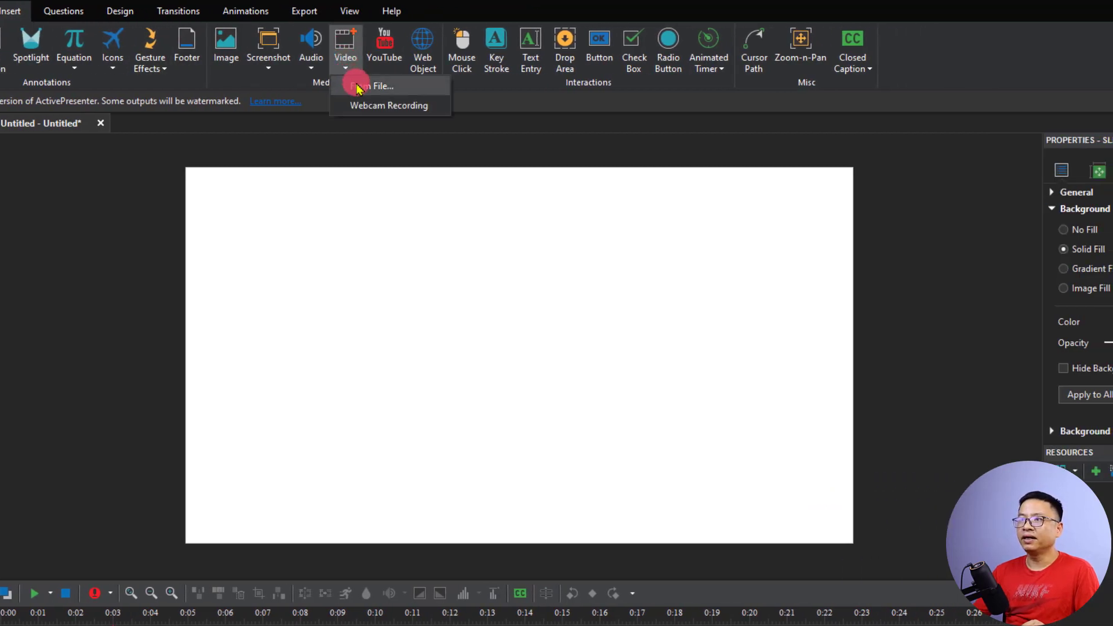
click(357, 87)
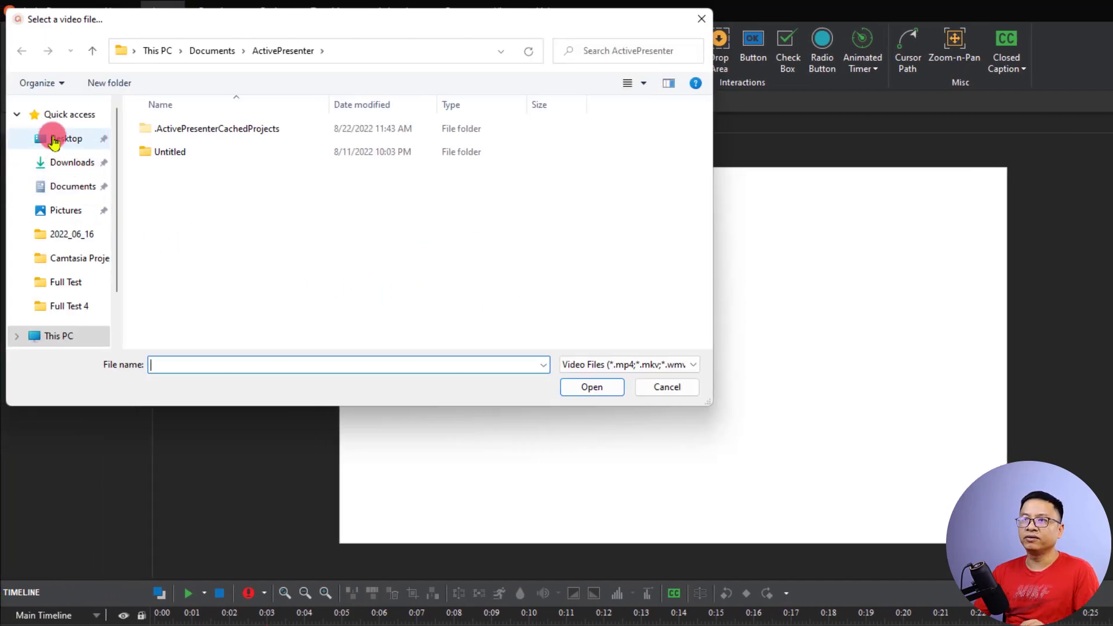
click(54, 141)
click(258, 147)
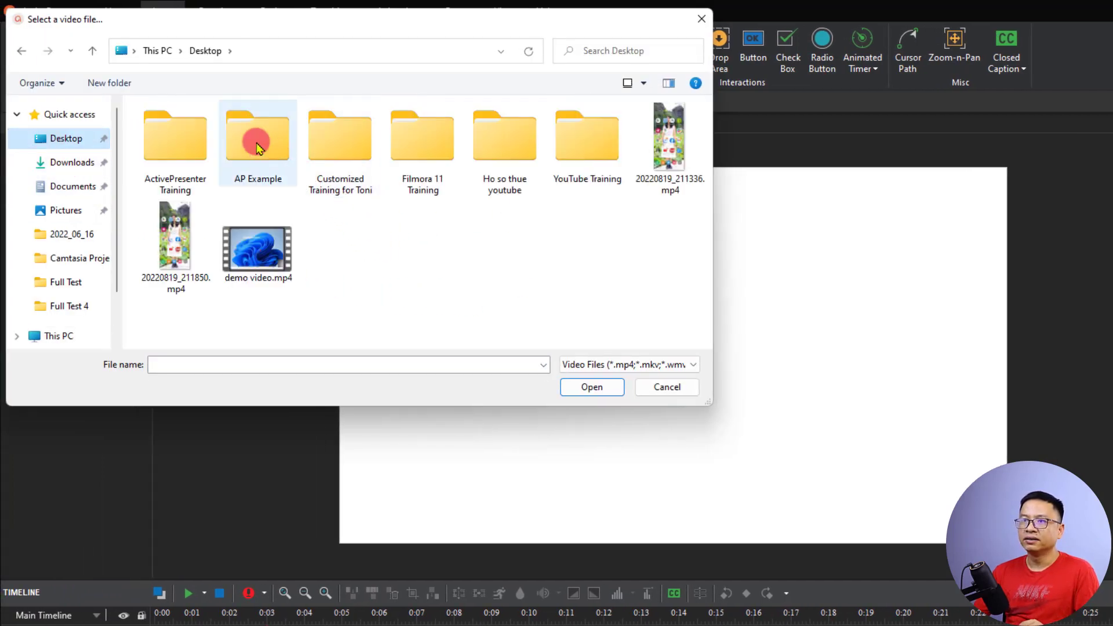
double_click(258, 147)
click(177, 158)
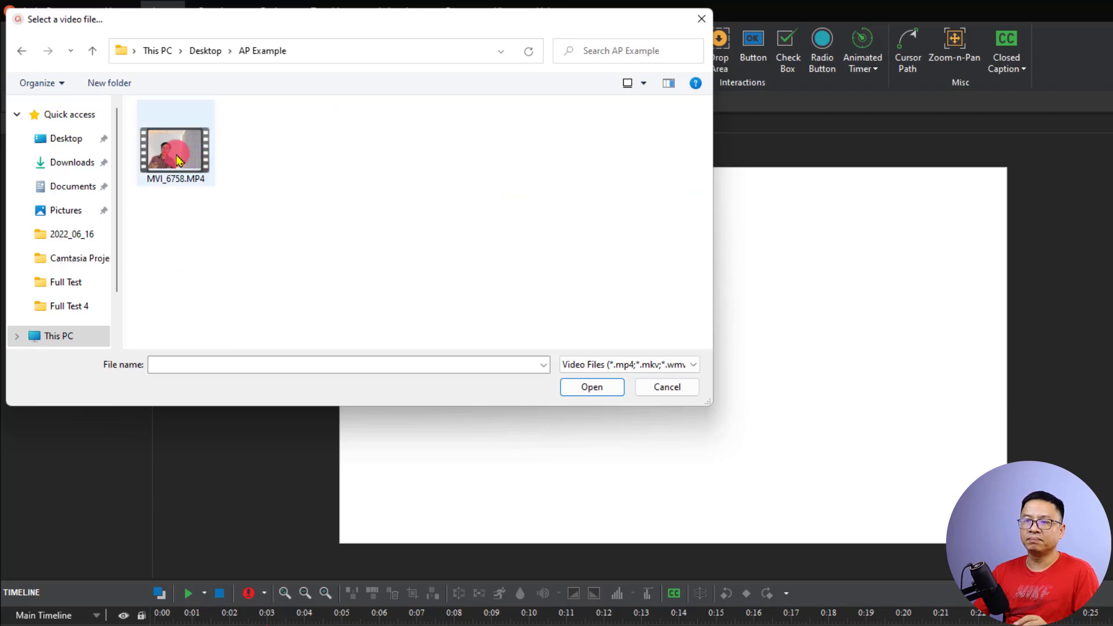
click(590, 392)
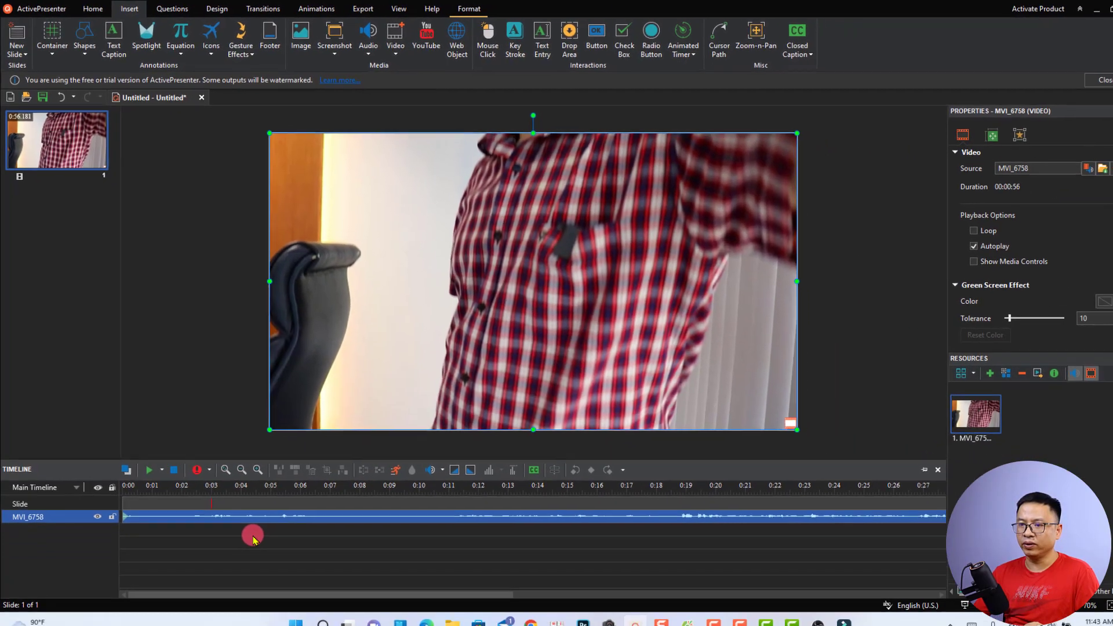
scroll(252, 536, down, 3)
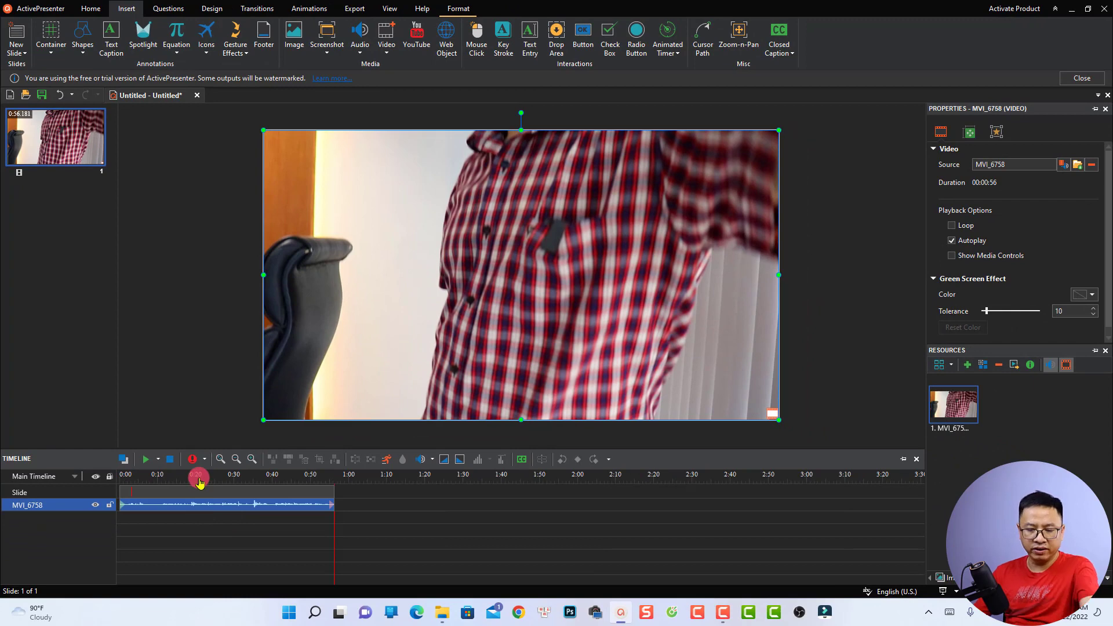
click(127, 479)
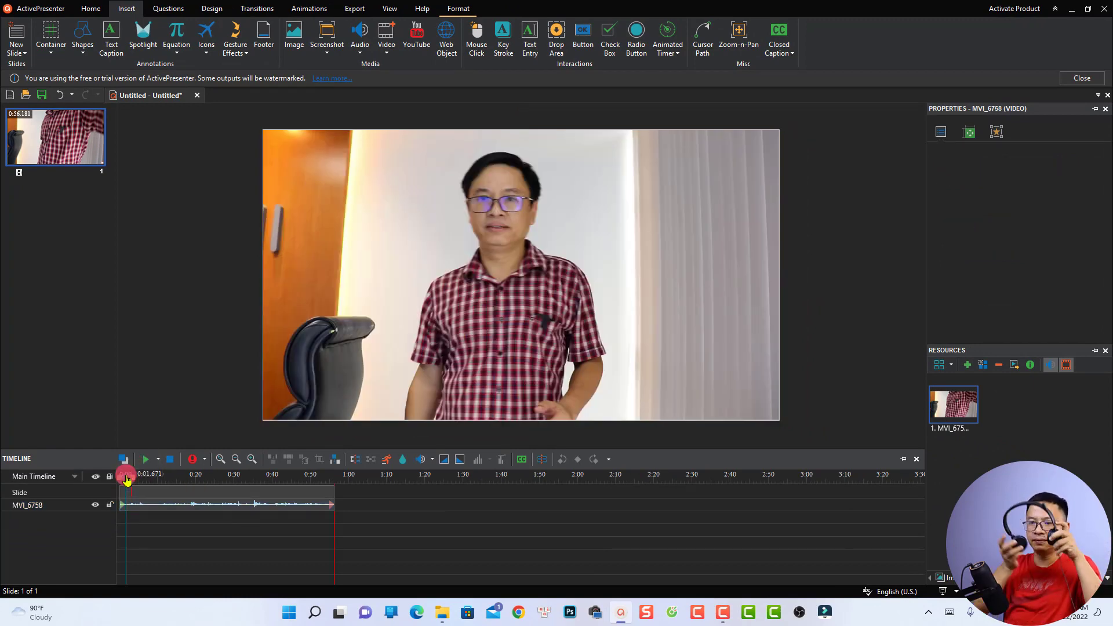
key(space)
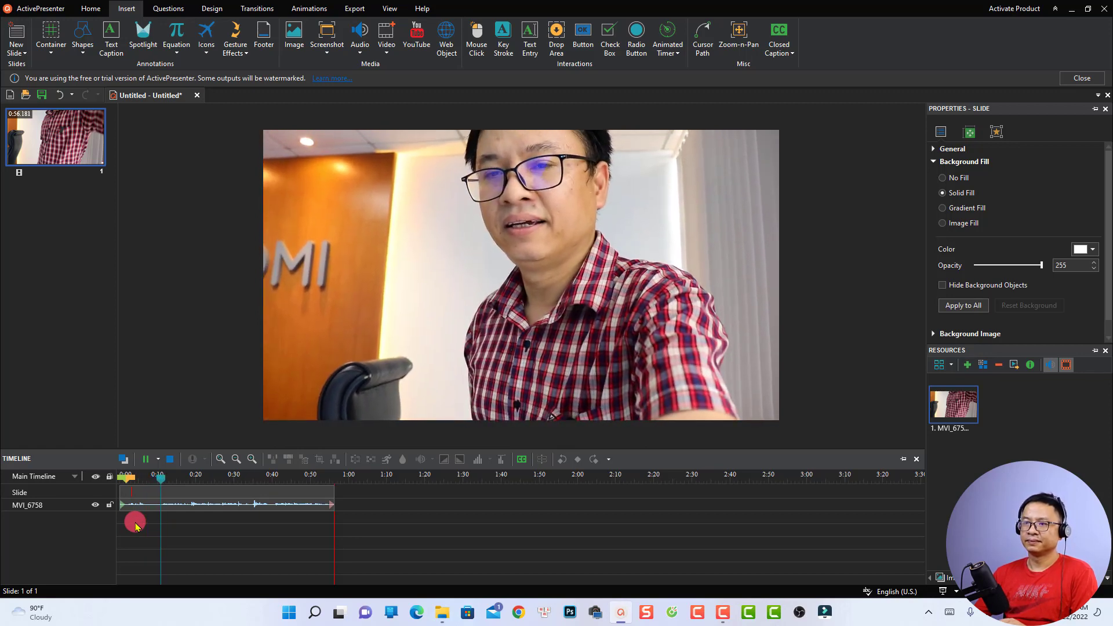
key(space)
key(space)
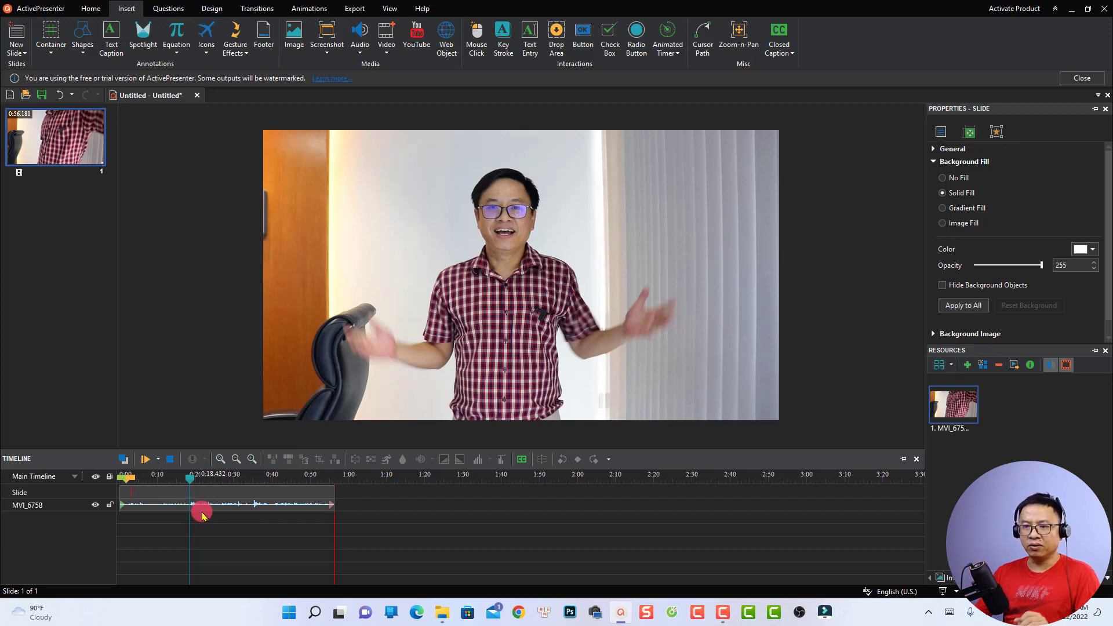
Split the MVI_6758 clip at 0:18.225 and delete the first part.
click(201, 507)
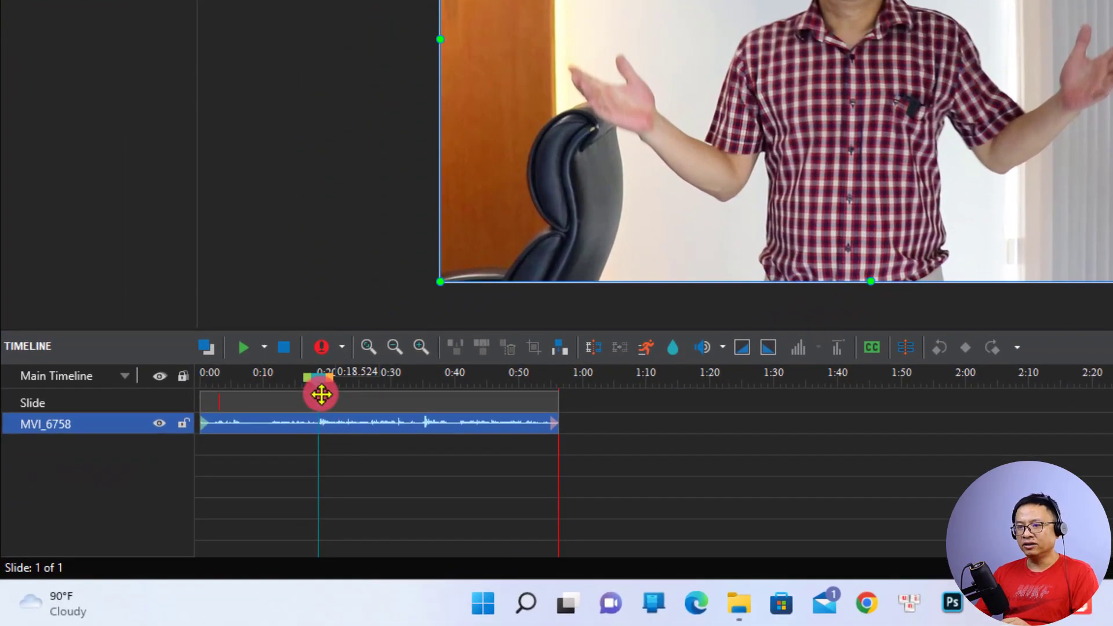
mouse_move(319, 390)
mouse_down()
mouse_move(310, 394)
mouse_move(319, 400)
mouse_up()
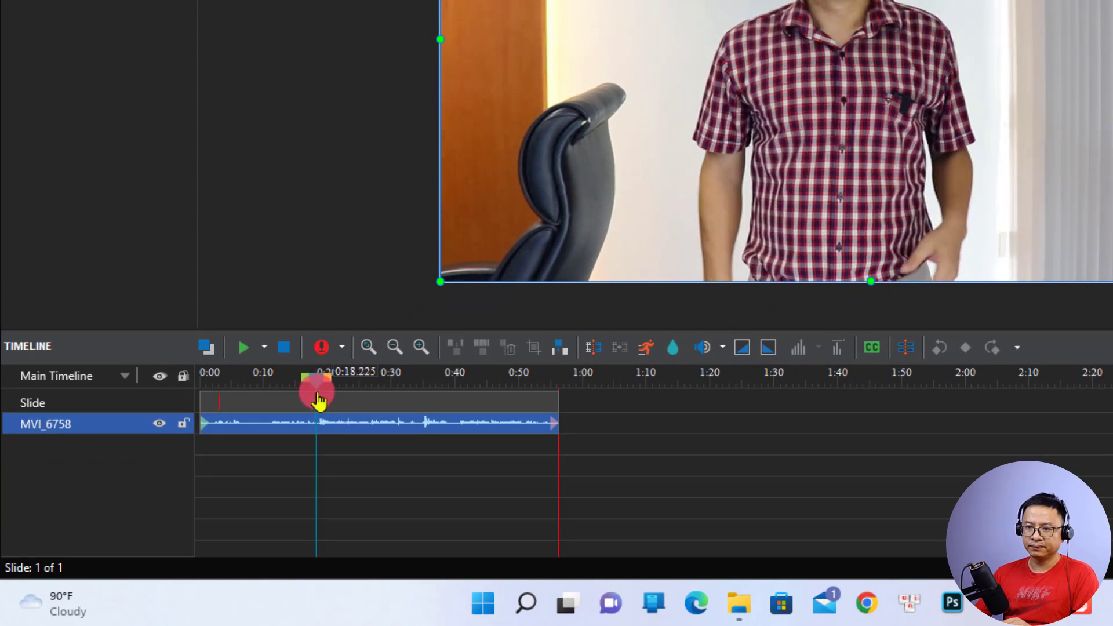
scroll(676, 468, up, 3)
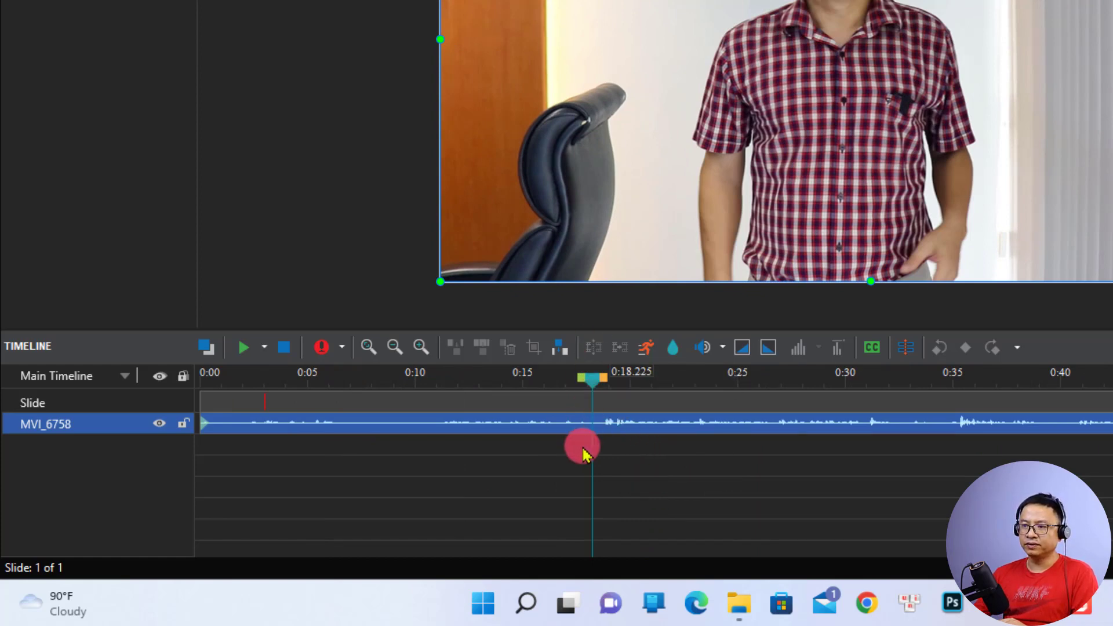
click(590, 346)
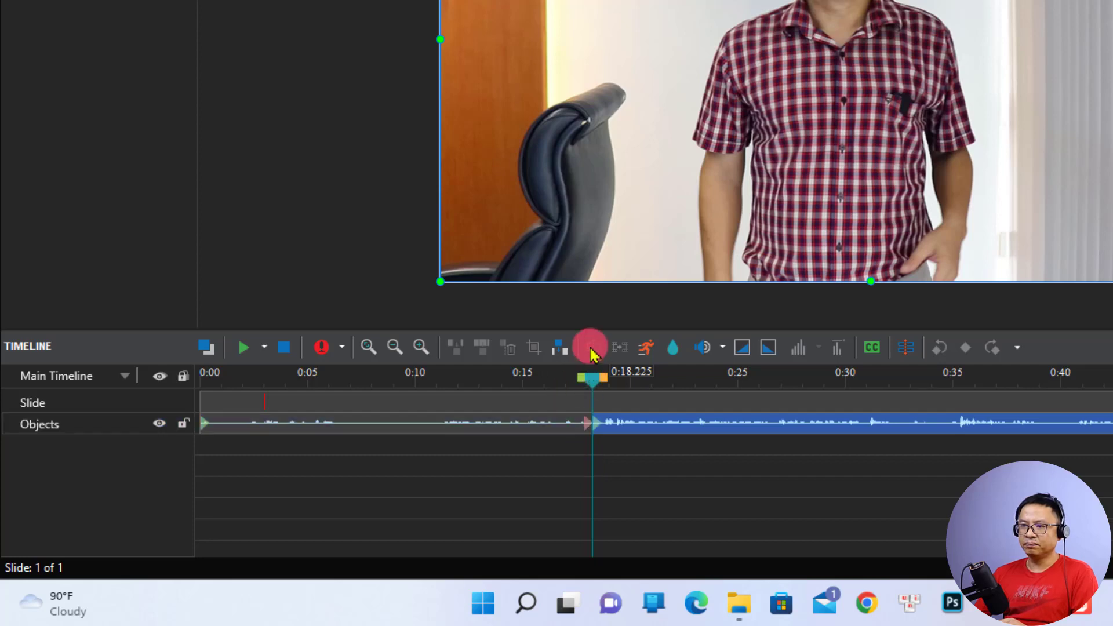
click(531, 423)
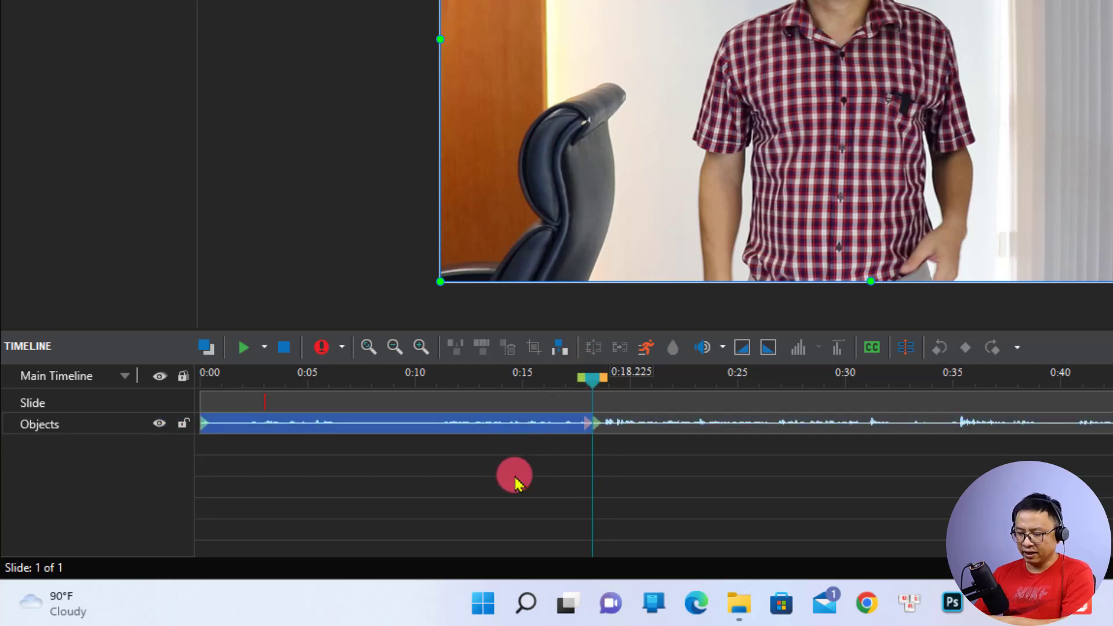
key(Delete)
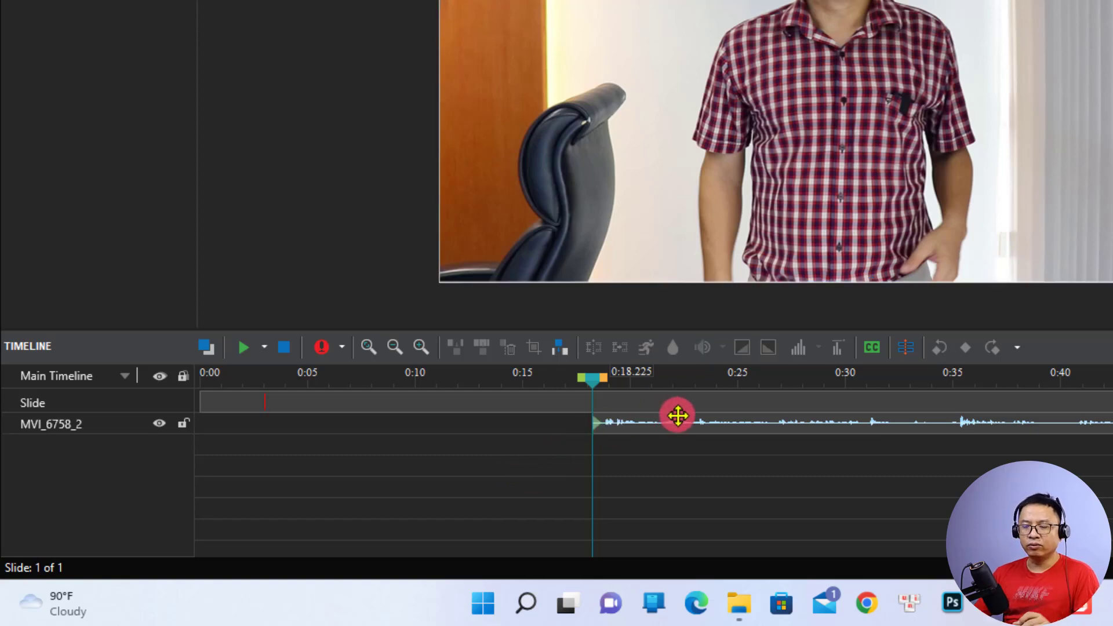
Move the remaining MVI_6758_2 clip so it starts at 0:00.
click(678, 422)
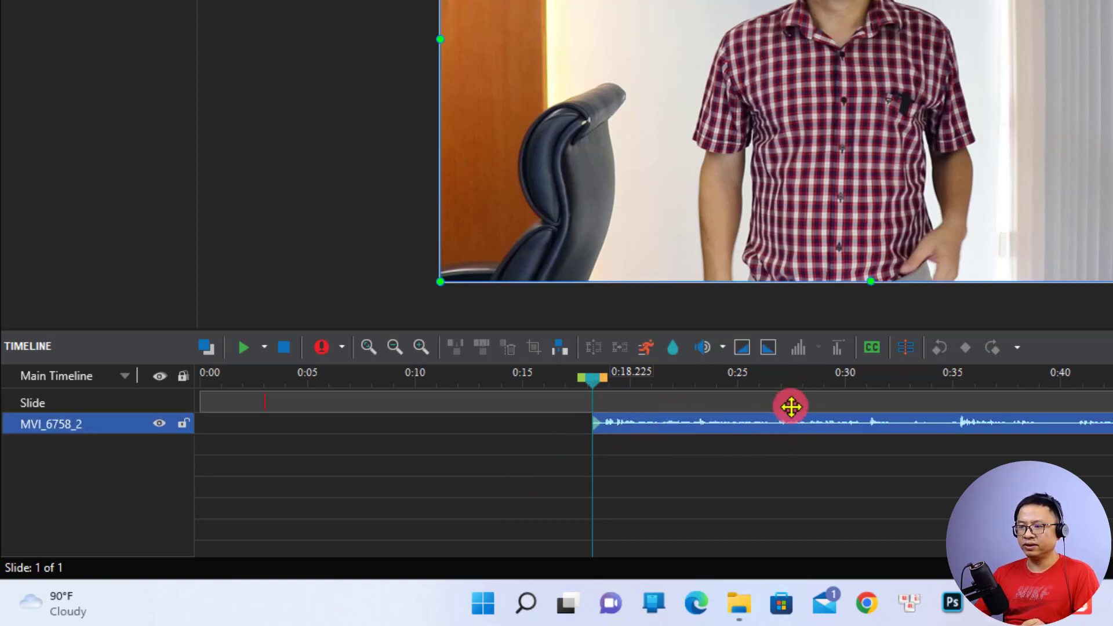
drag(765, 428, 204, 390)
click(206, 386)
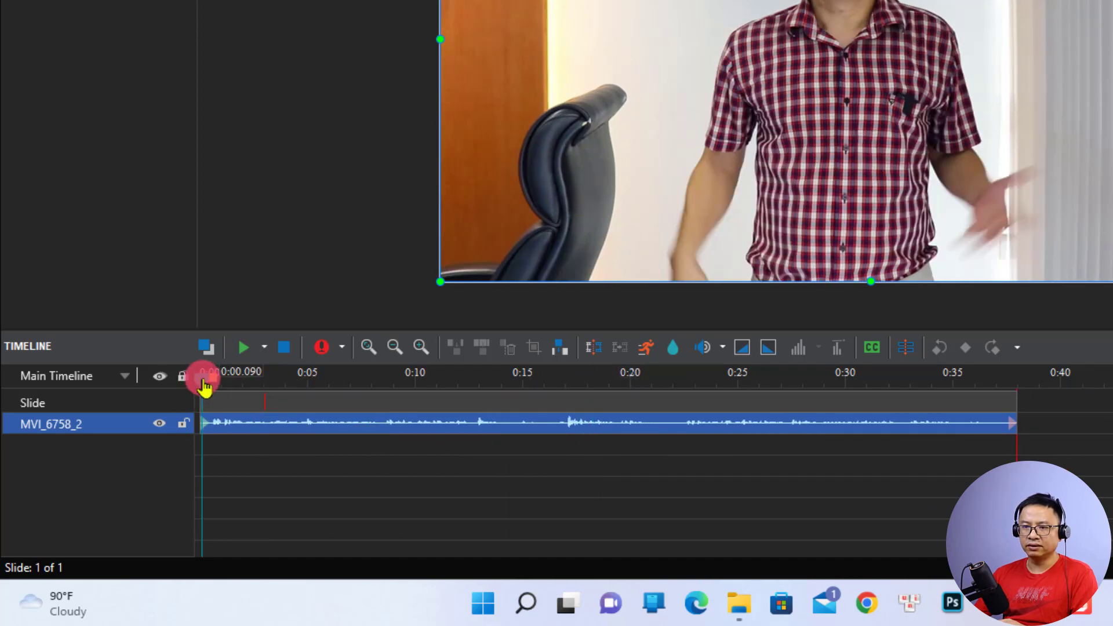
click(200, 384)
click(293, 490)
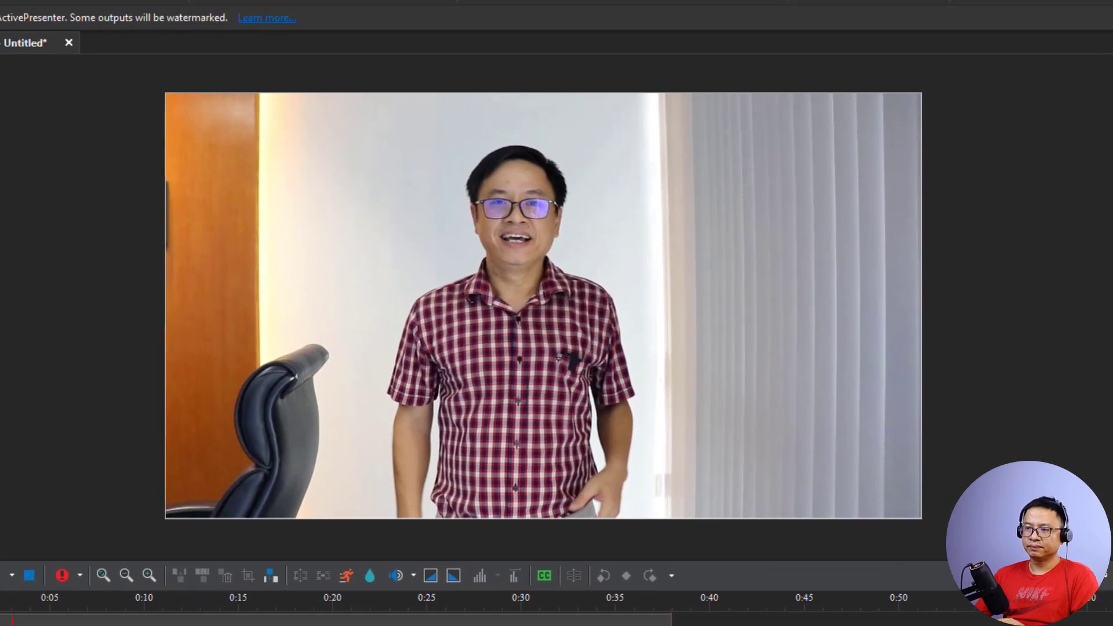
key(space)
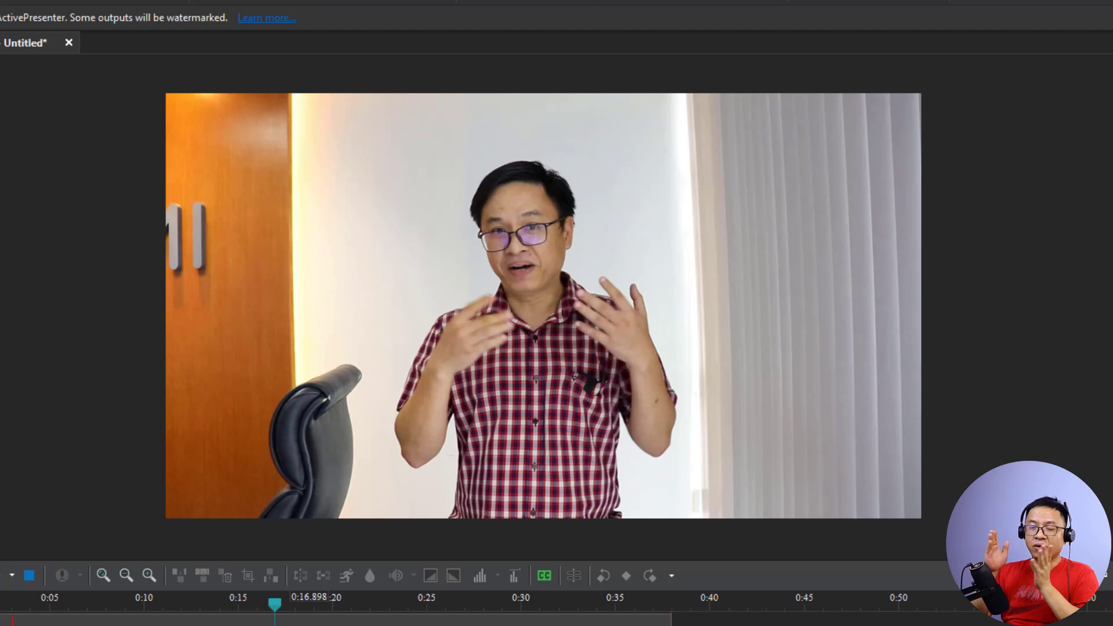
click(241, 618)
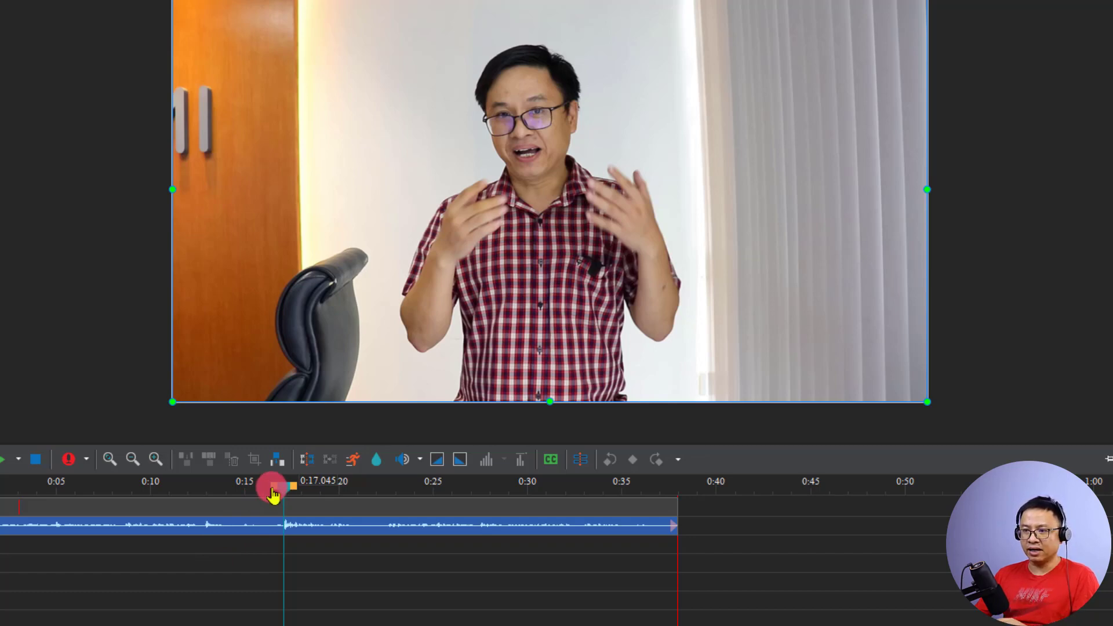
Preview around 0:14 and mark a cut range from 0:12.510 to about 0:18.5.
drag(267, 496, 175, 516)
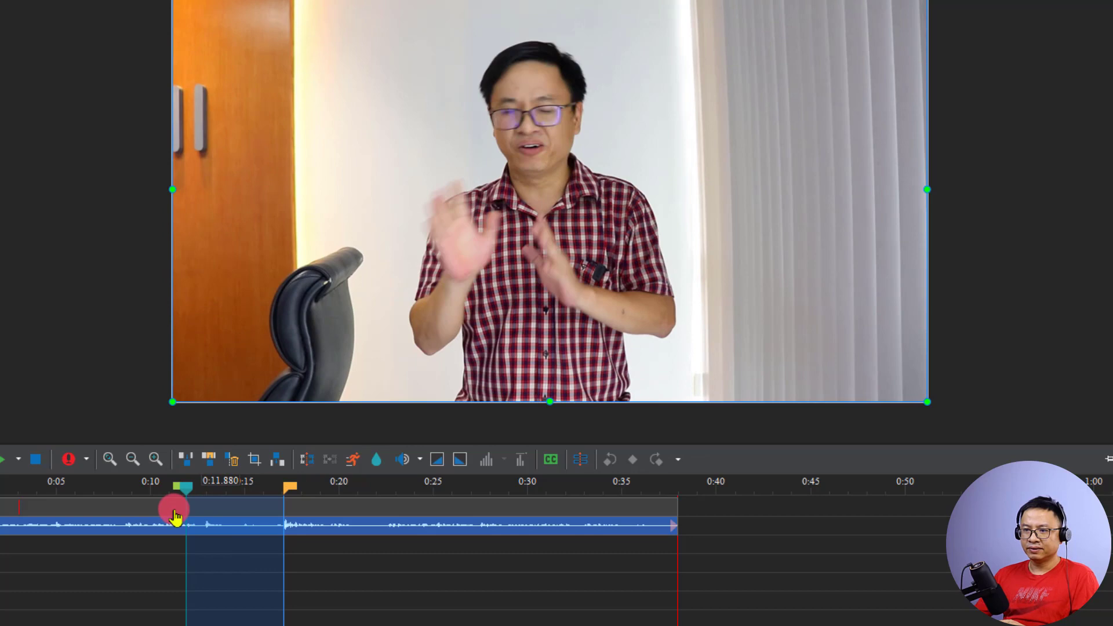
click(219, 585)
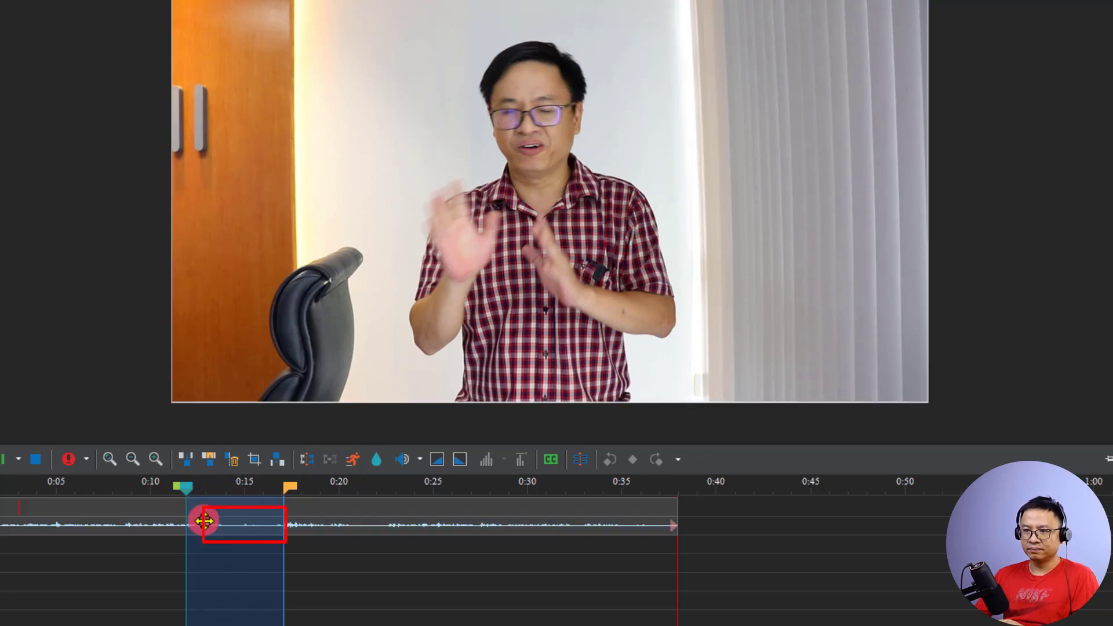
key(space)
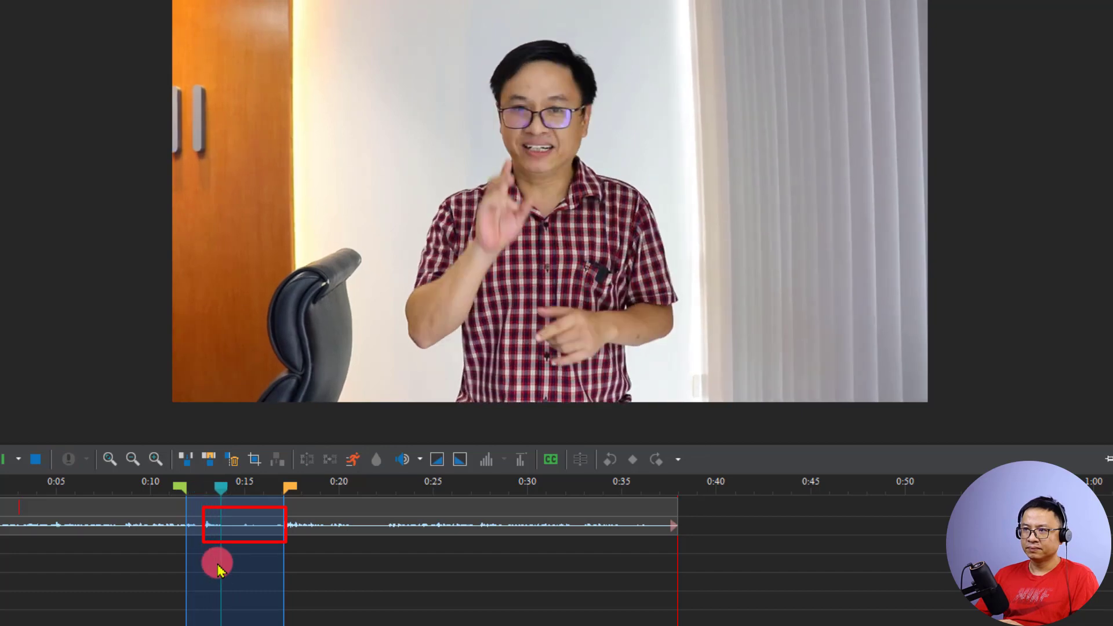
key(space)
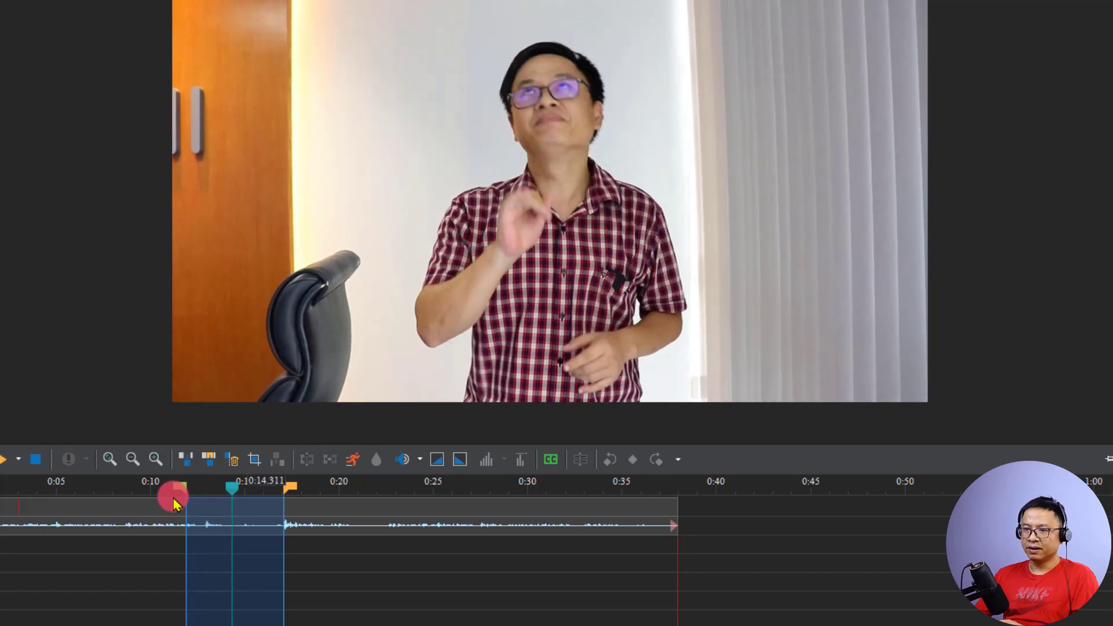
drag(181, 496, 193, 498)
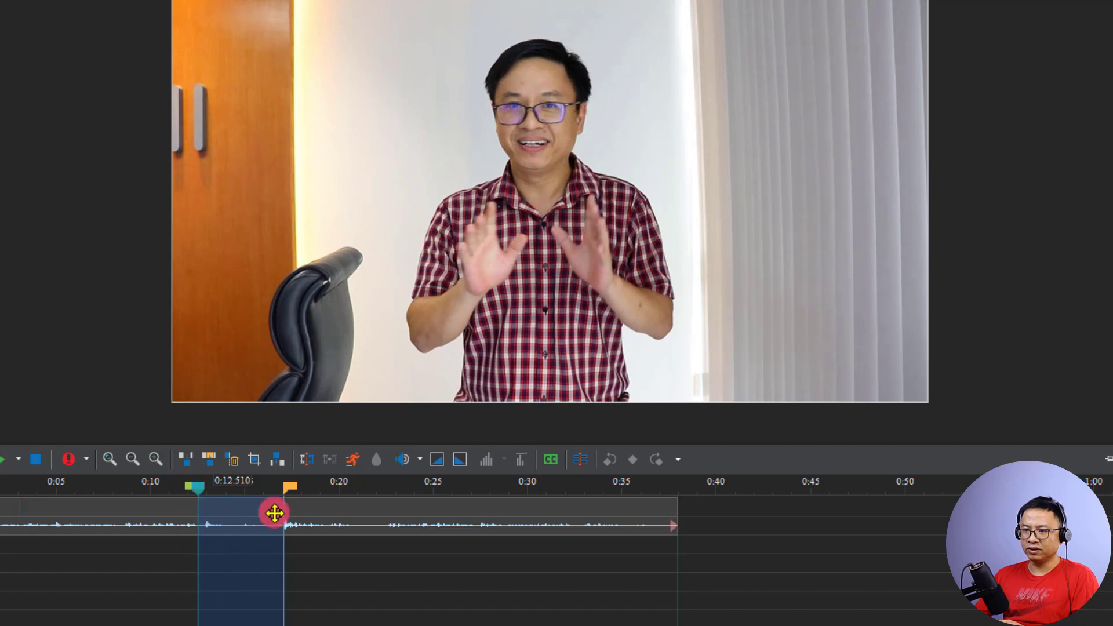
drag(289, 498, 312, 498)
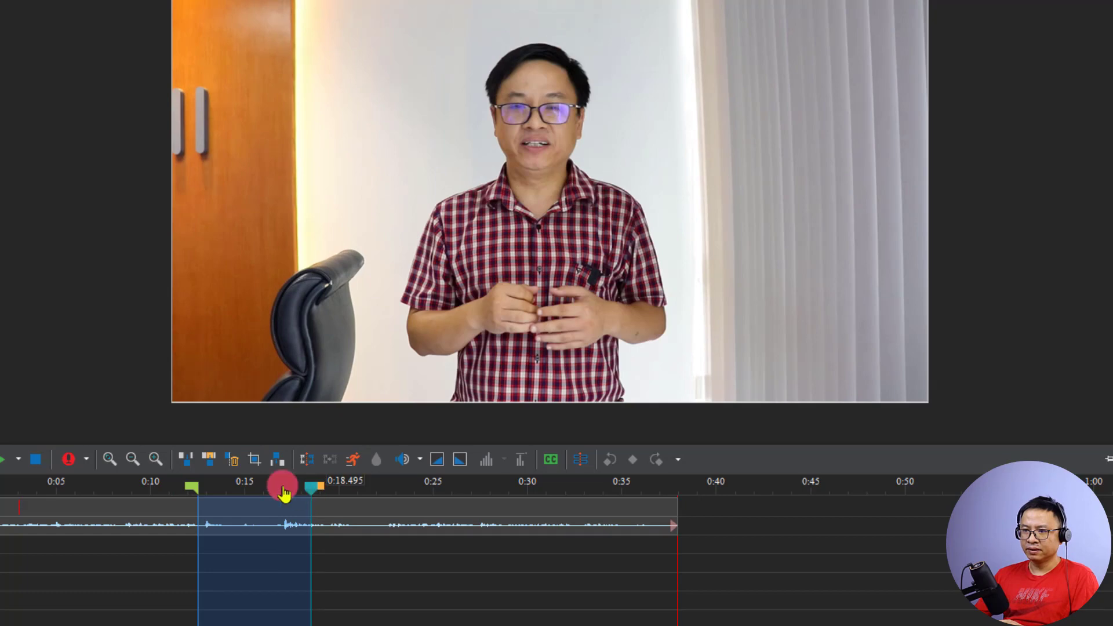
Preview from 0:16.560 to 0:17.983, then pull the range end back to 0:16.965.
click(275, 491)
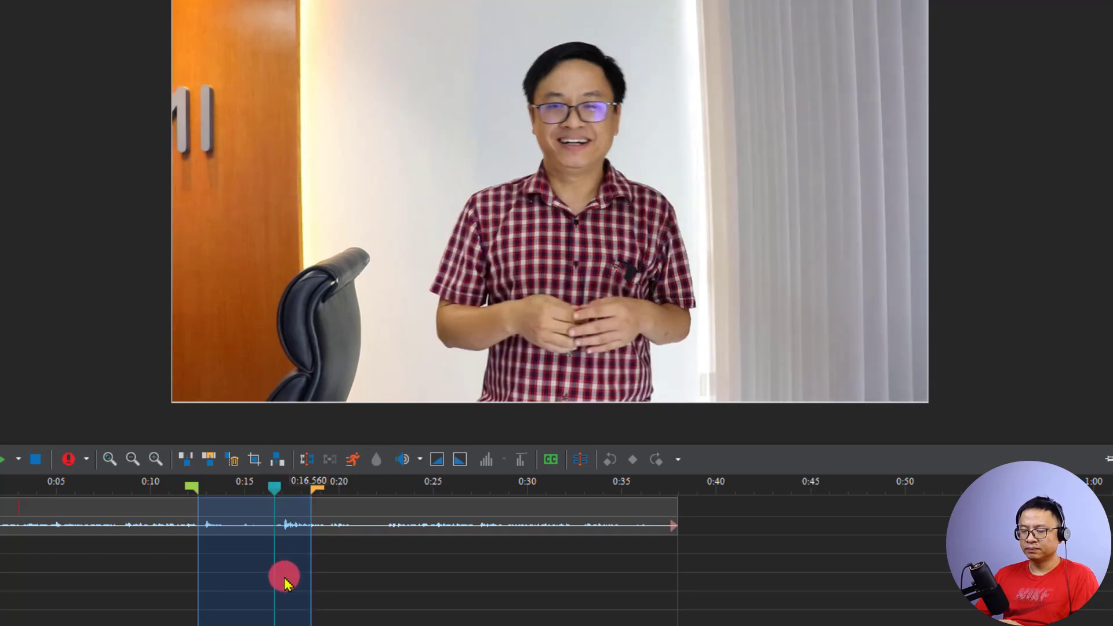
key(space)
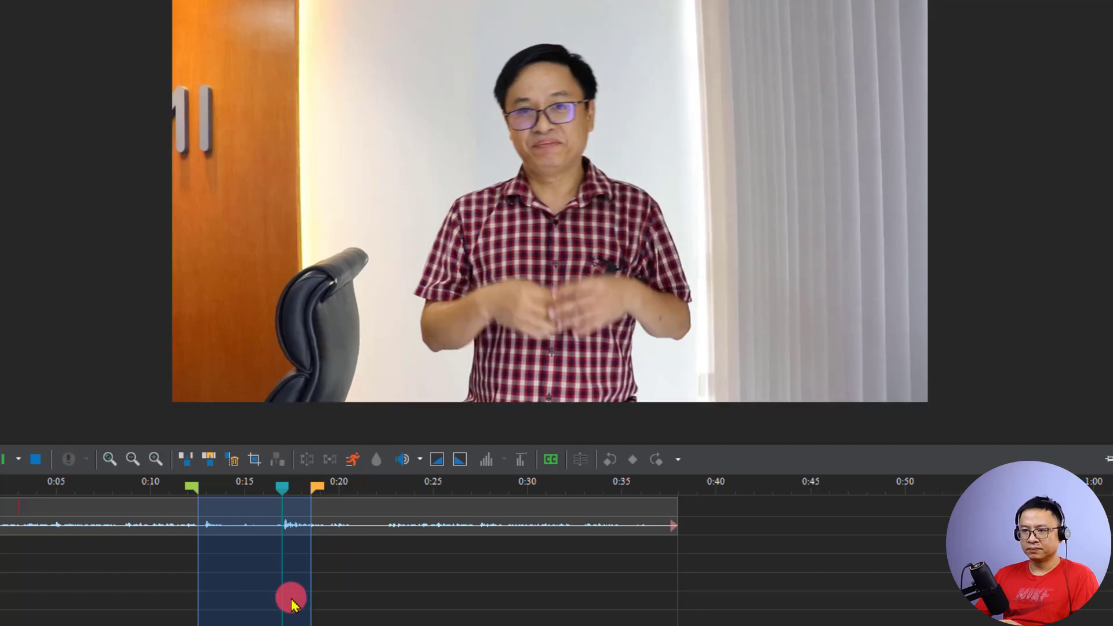
key(space)
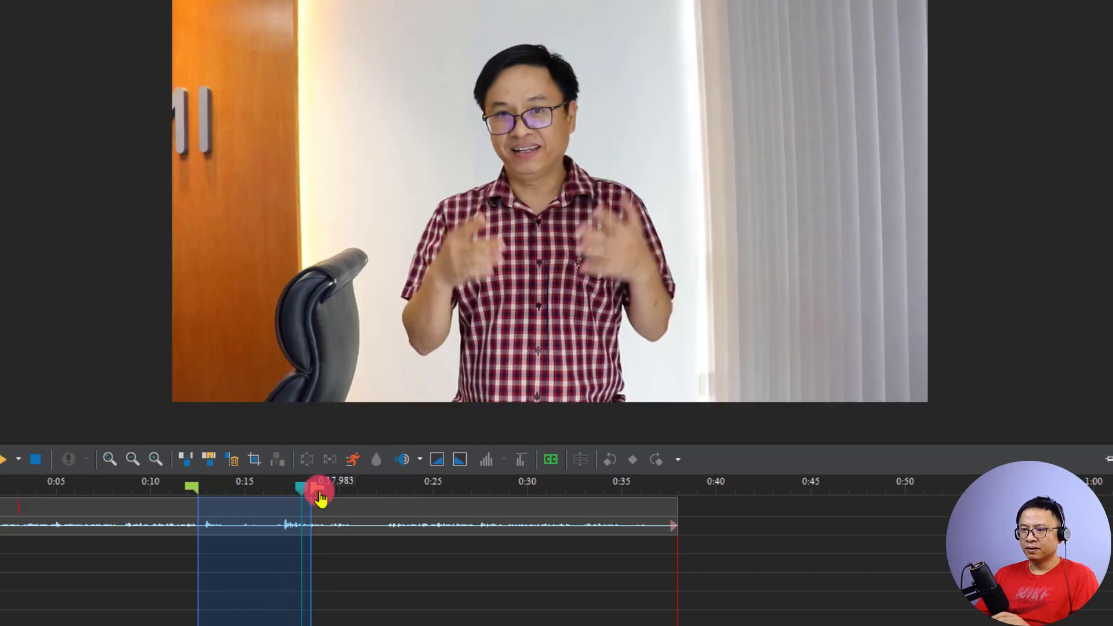
drag(318, 495, 286, 502)
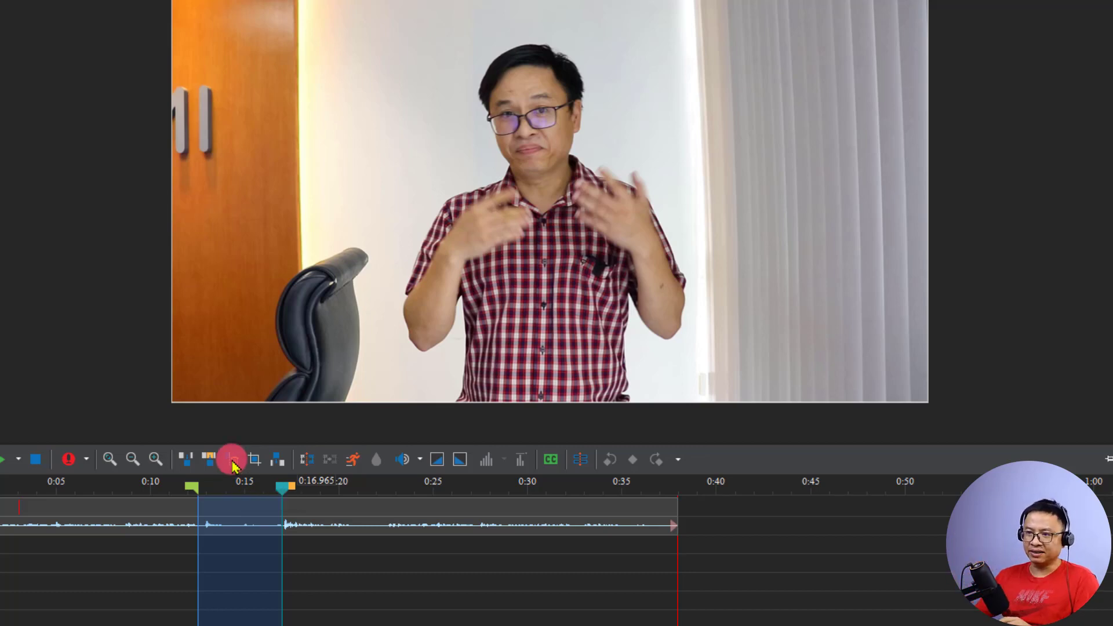
Delete the marked 0:12.5–0:17 range, preview from 0:08.955, and select the trimmed clip.
click(227, 597)
key(Delete)
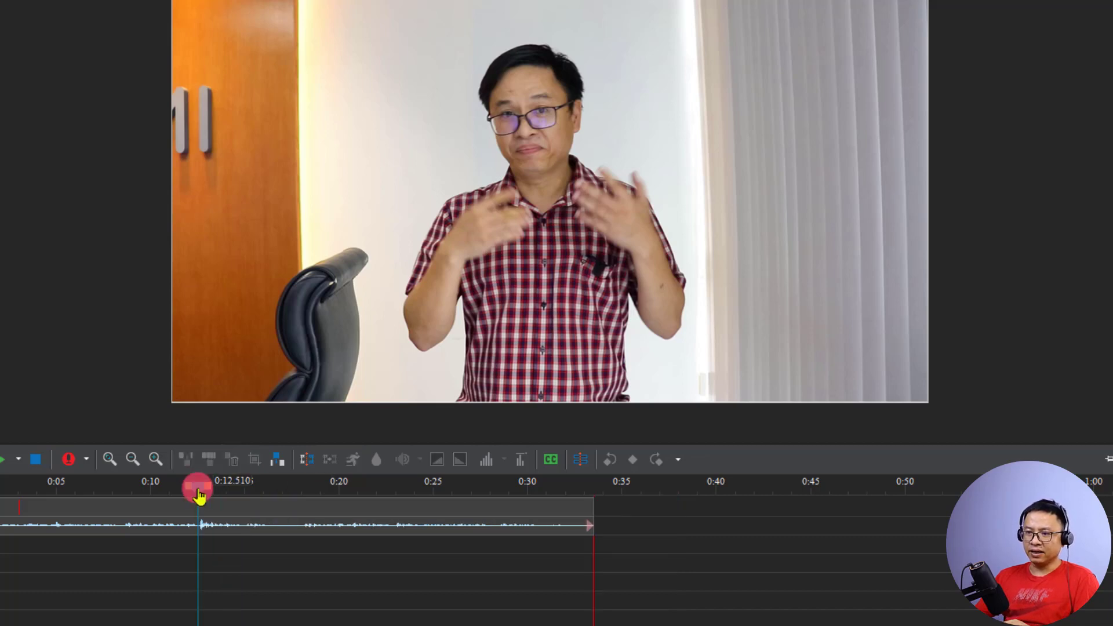
drag(199, 495, 178, 494)
click(169, 490)
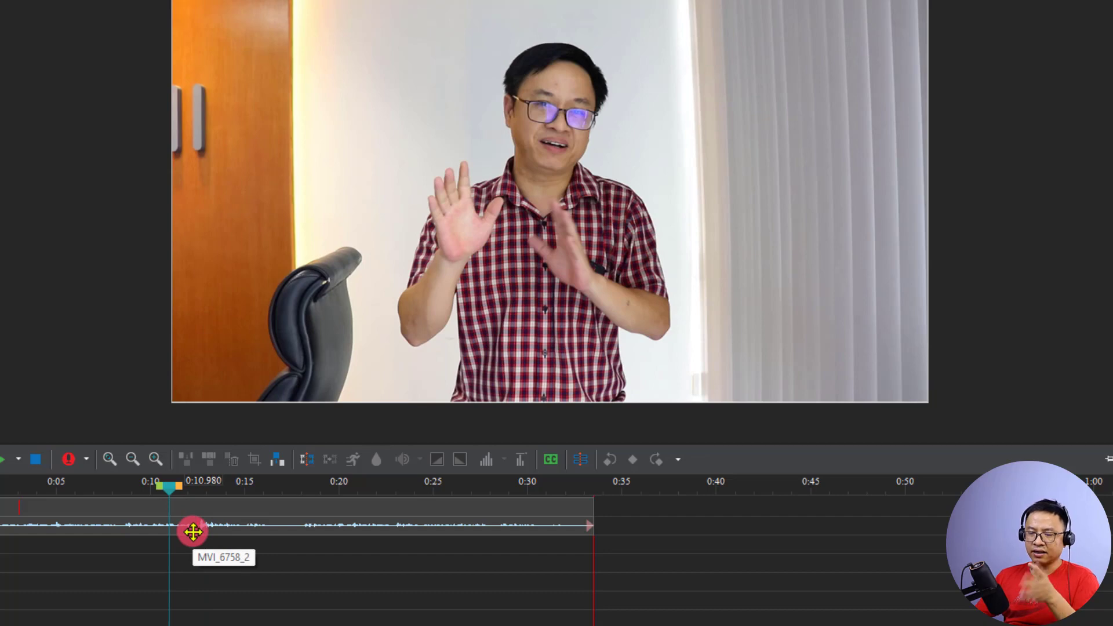
click(132, 498)
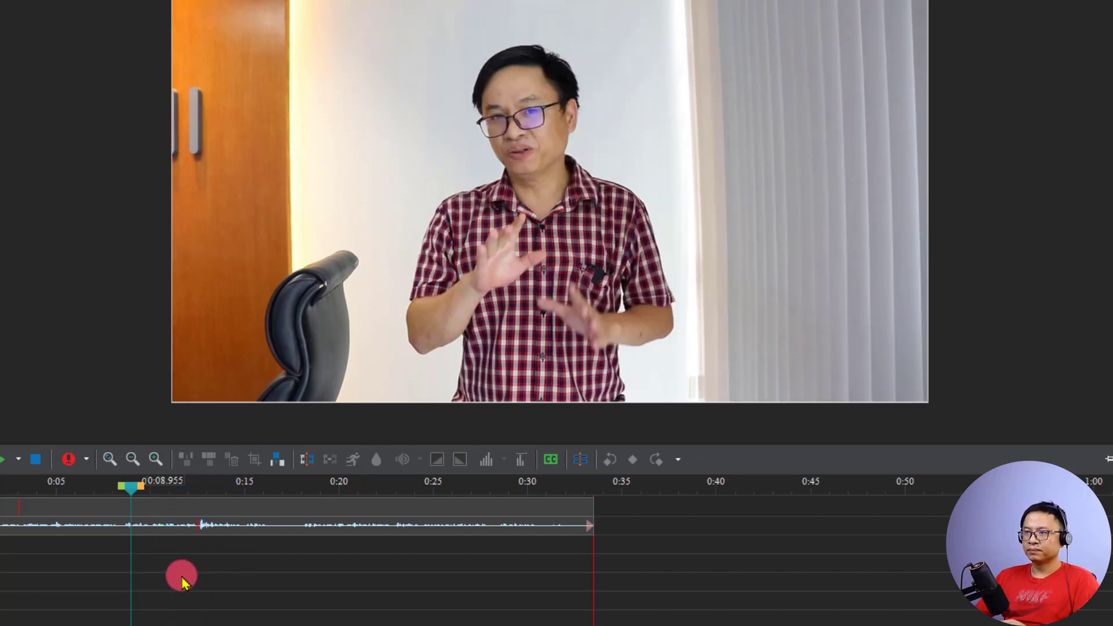
key(space)
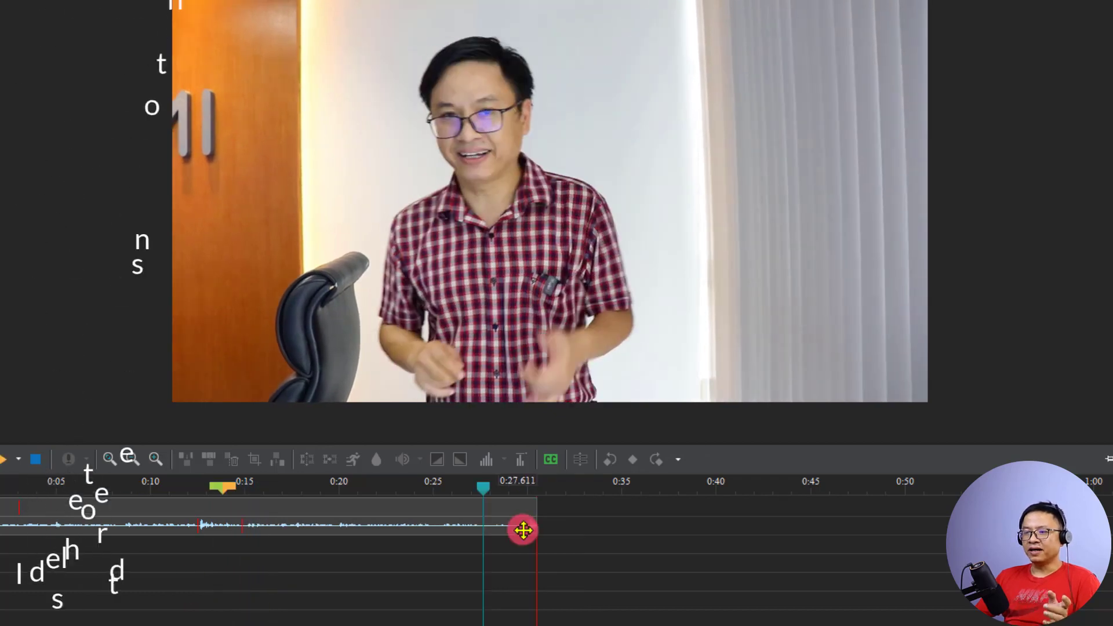
click(523, 530)
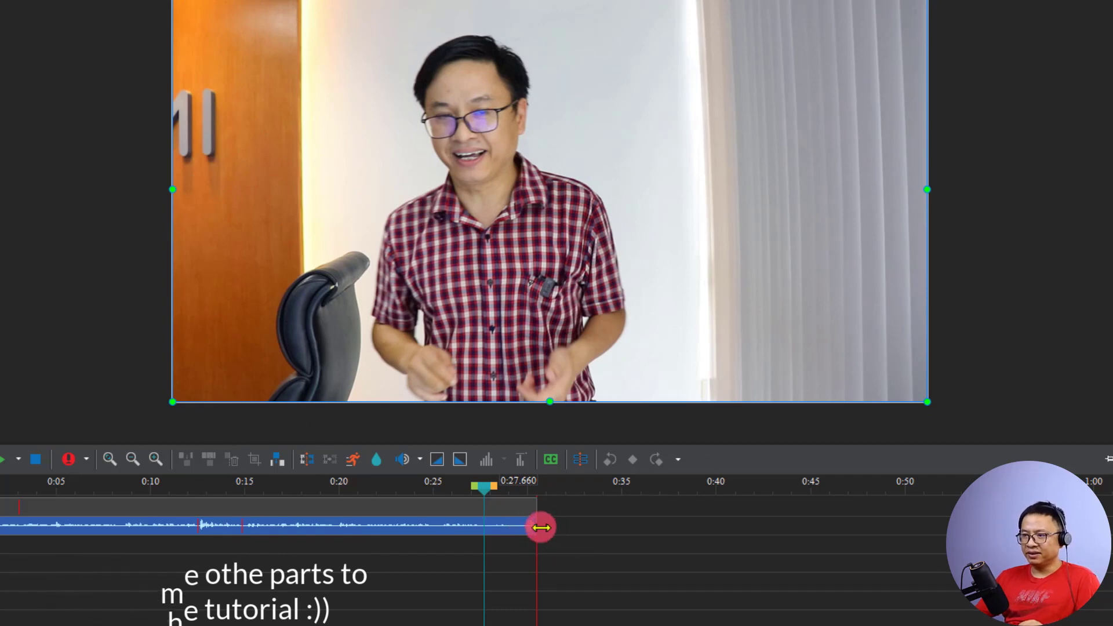
Adjust the MVI_6758_2 clip on the timeline so it ends at 0:27.660.
drag(540, 526, 491, 526)
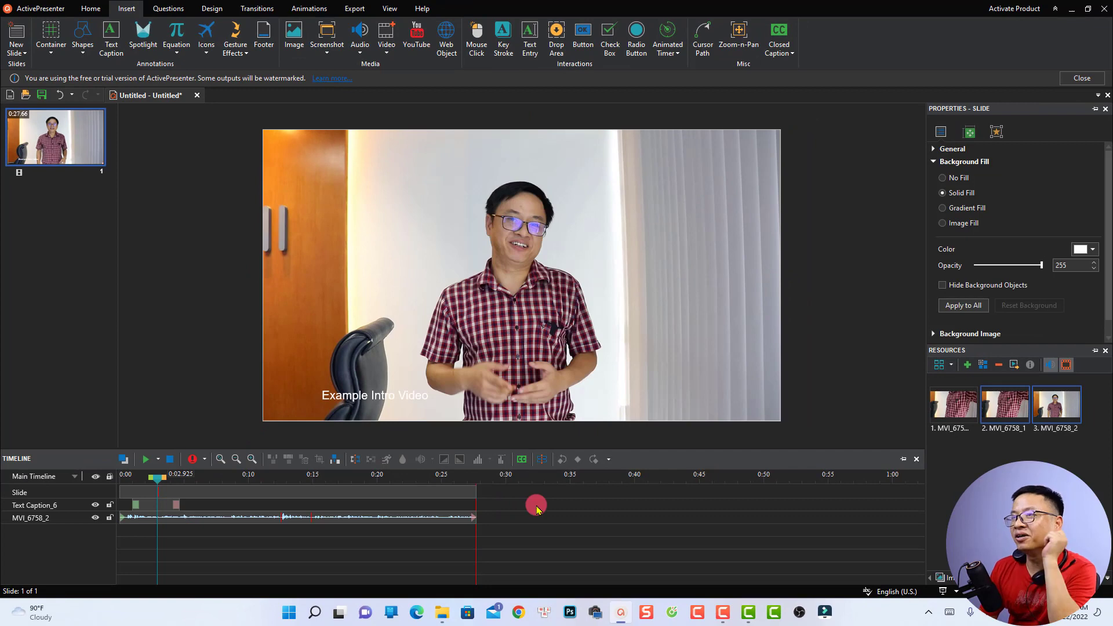
Export to video as MP4 at 1920×1080, 30 fps, quality 70.
click(356, 12)
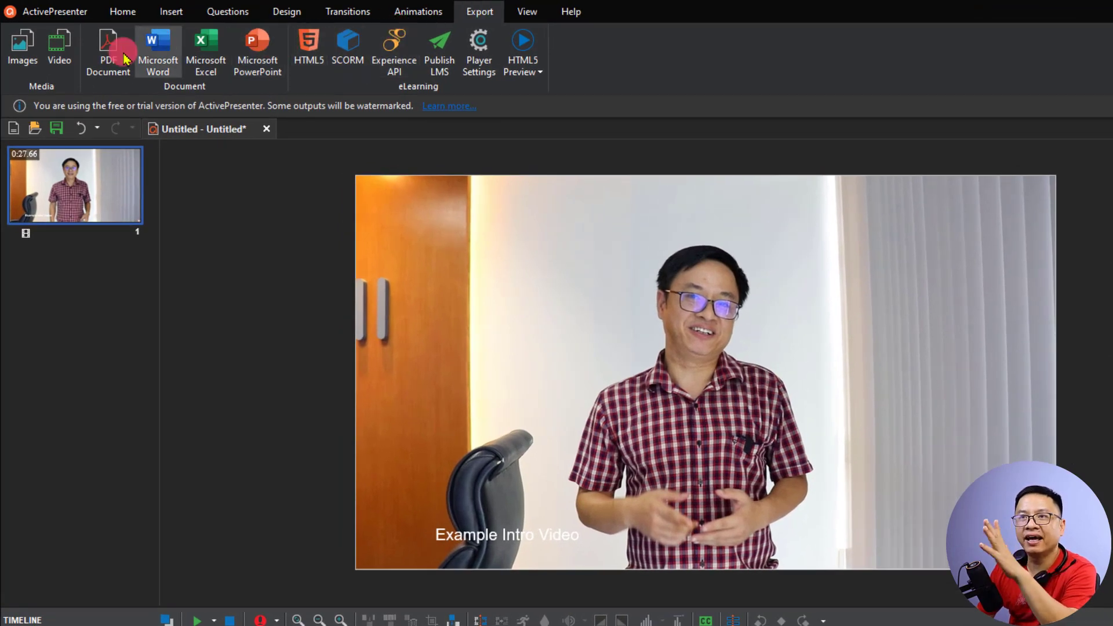
click(60, 50)
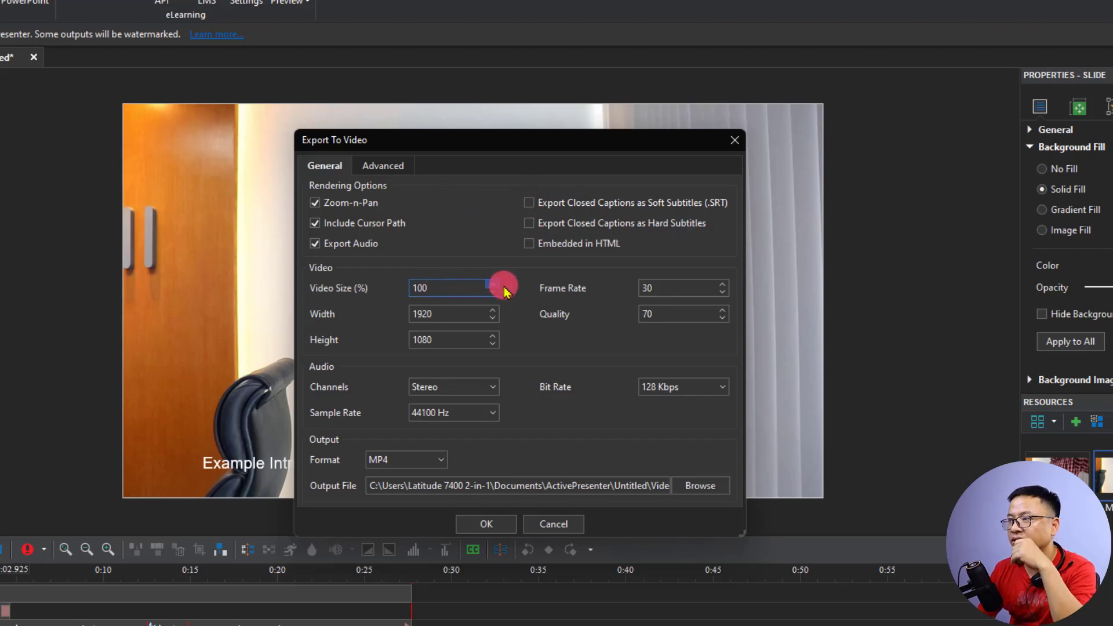
click(679, 314)
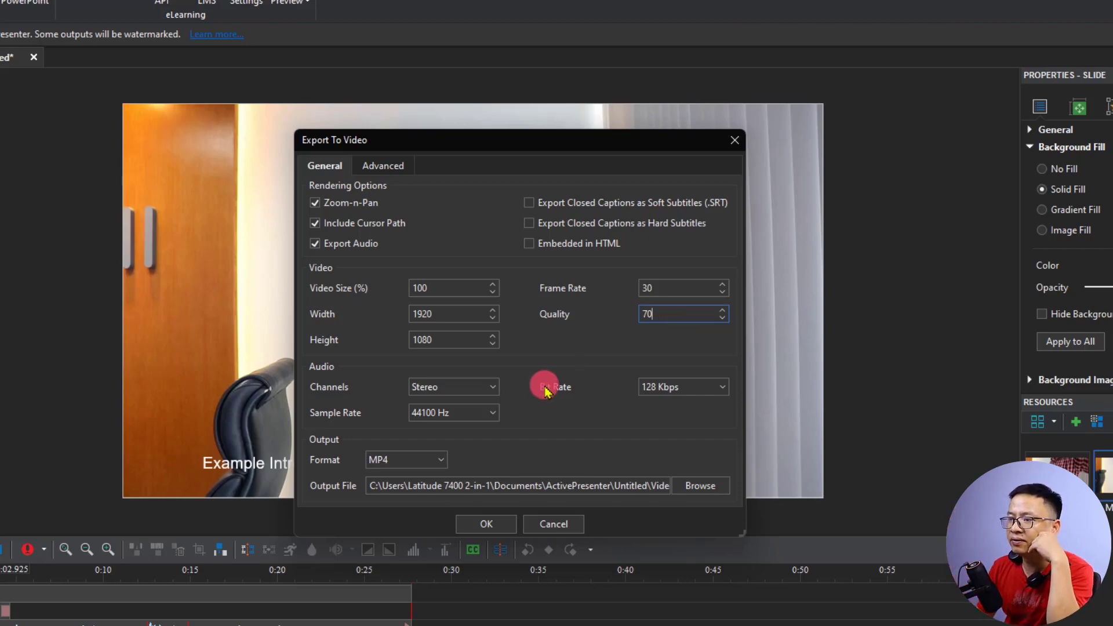
click(436, 458)
click(392, 481)
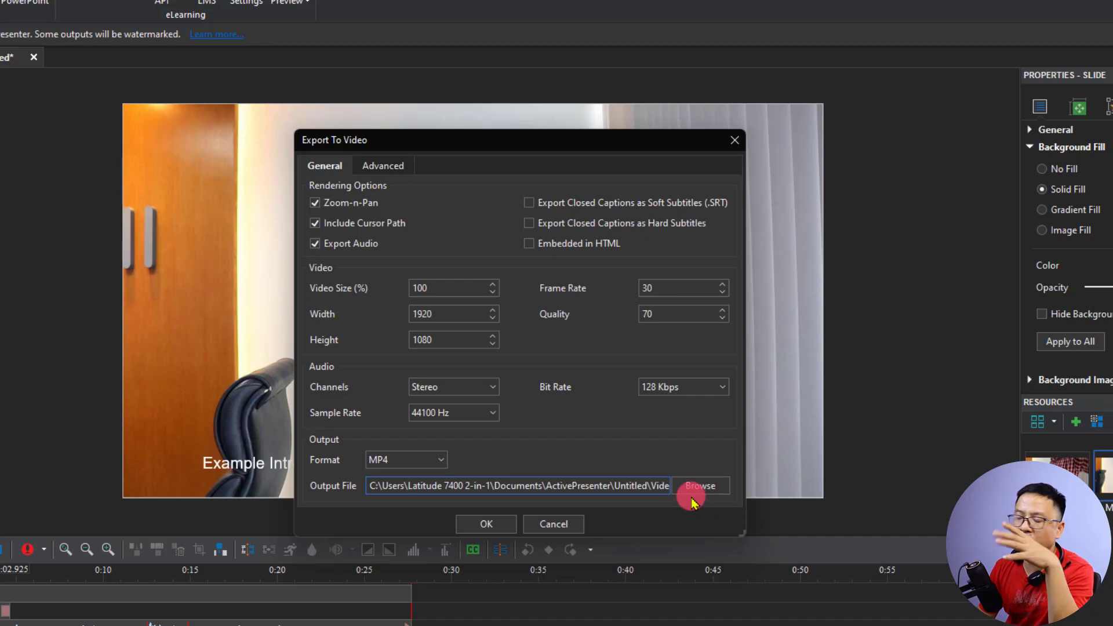
click(487, 524)
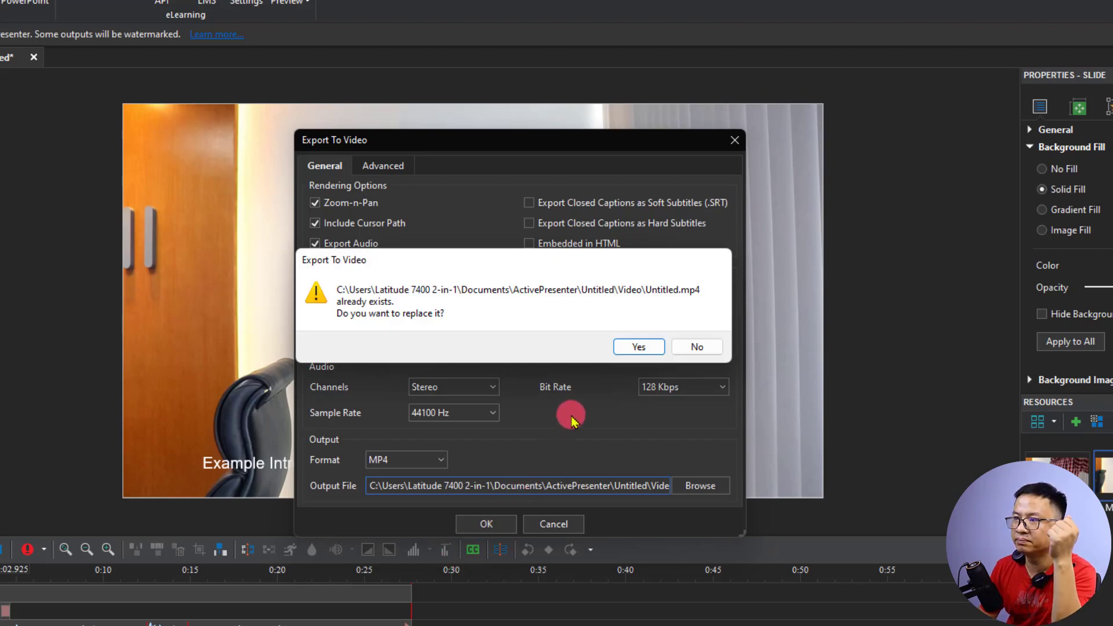
Replace the existing Untitled.mp4 and open the Untitled Video folder in File Explorer.
click(637, 347)
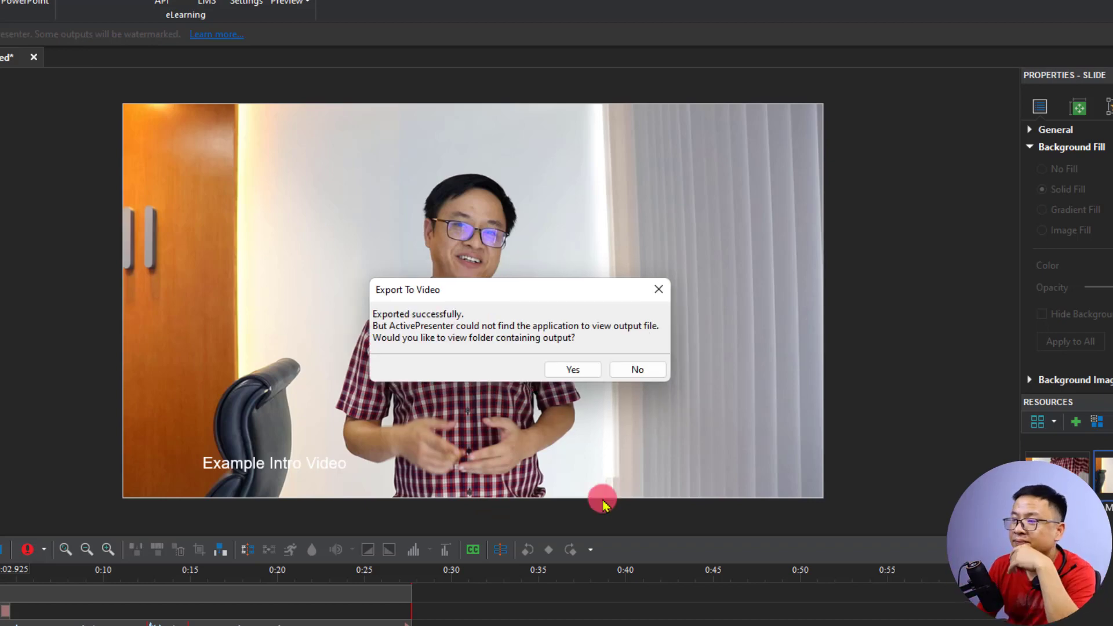
click(580, 376)
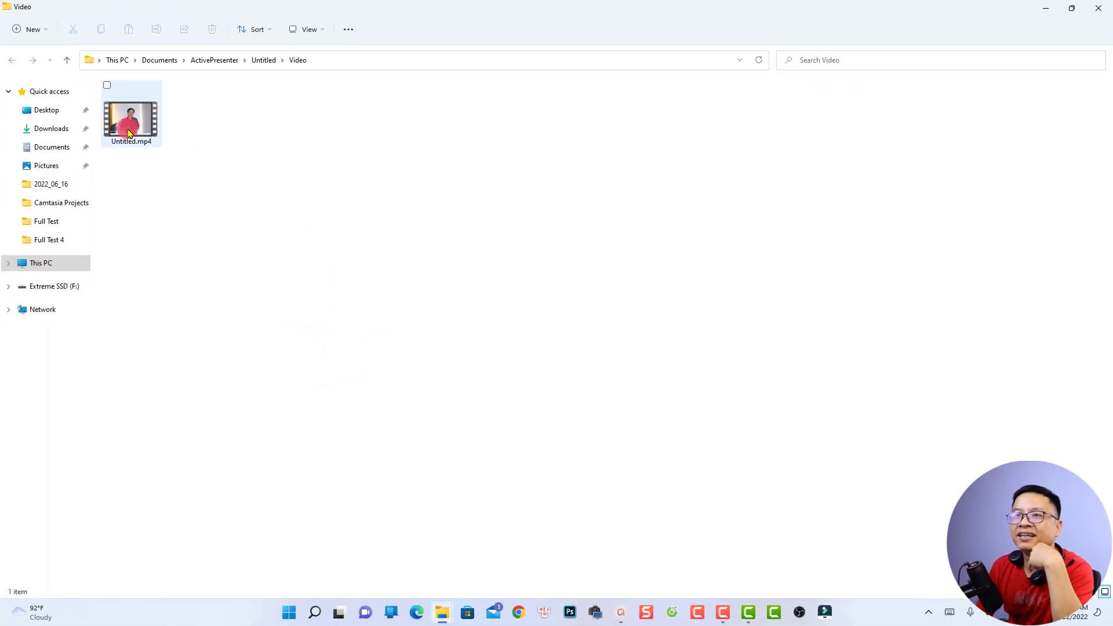
Play Untitled.mp4 in Windows Media Player through 0:00:27 and leave full screen.
click(130, 134)
double_click(130, 134)
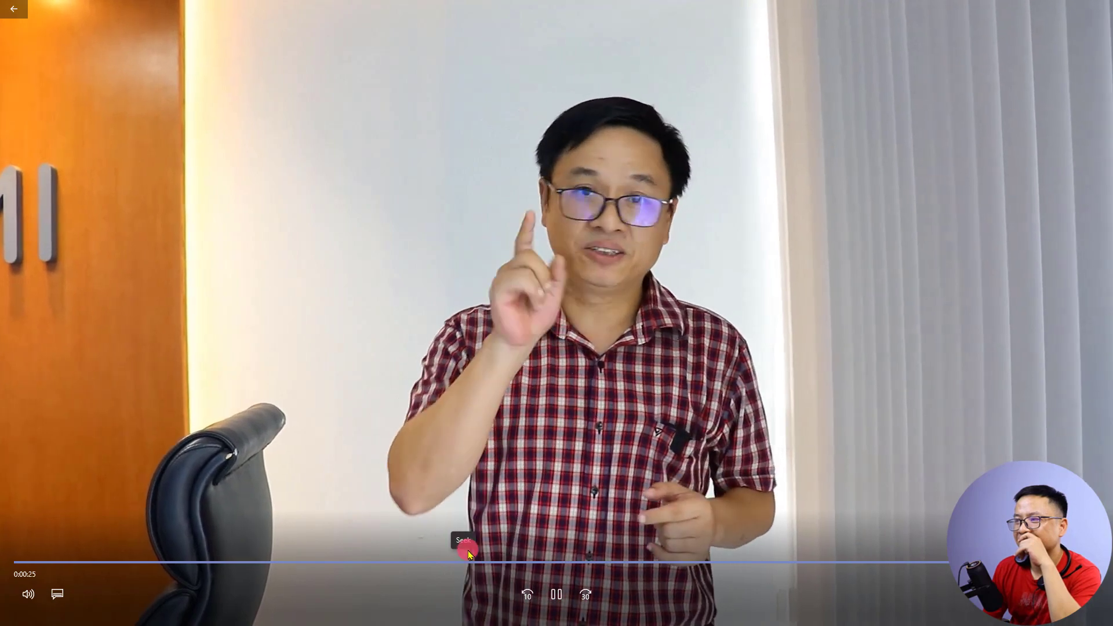
double_click(562, 482)
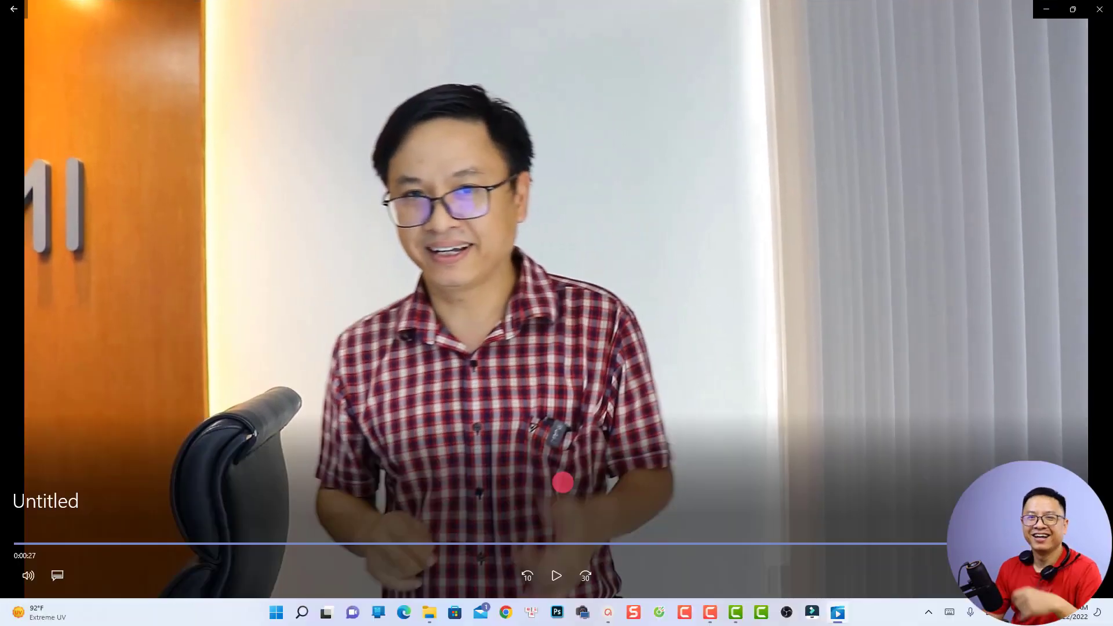